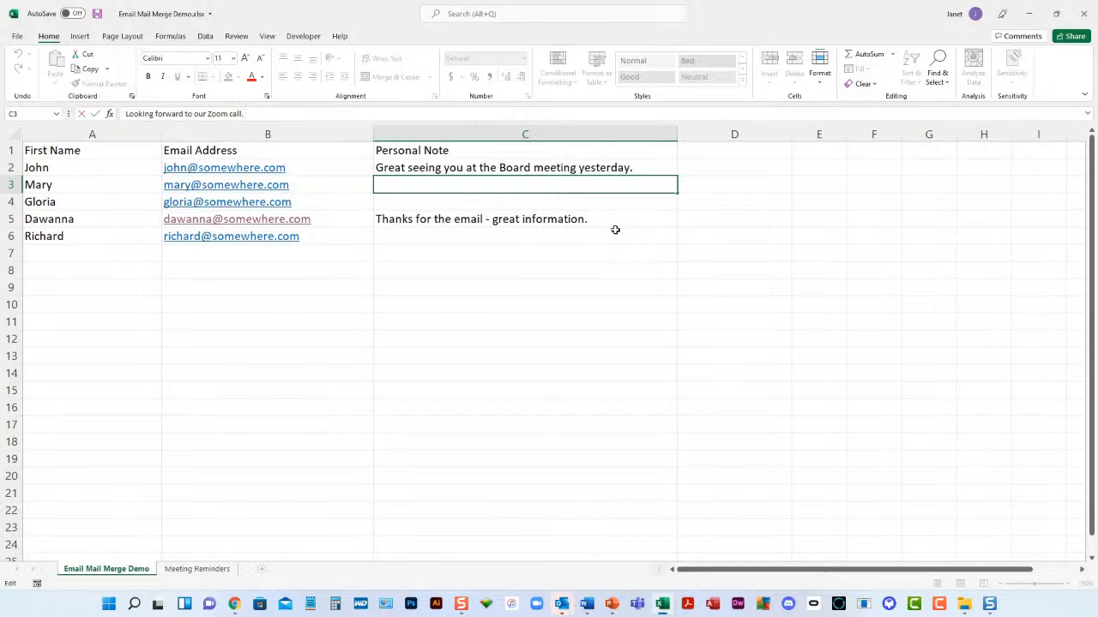
Step: Turn on text wrapping for the whole Personal Note column
{"action": "left_click", "coordinate": [463, 169]}
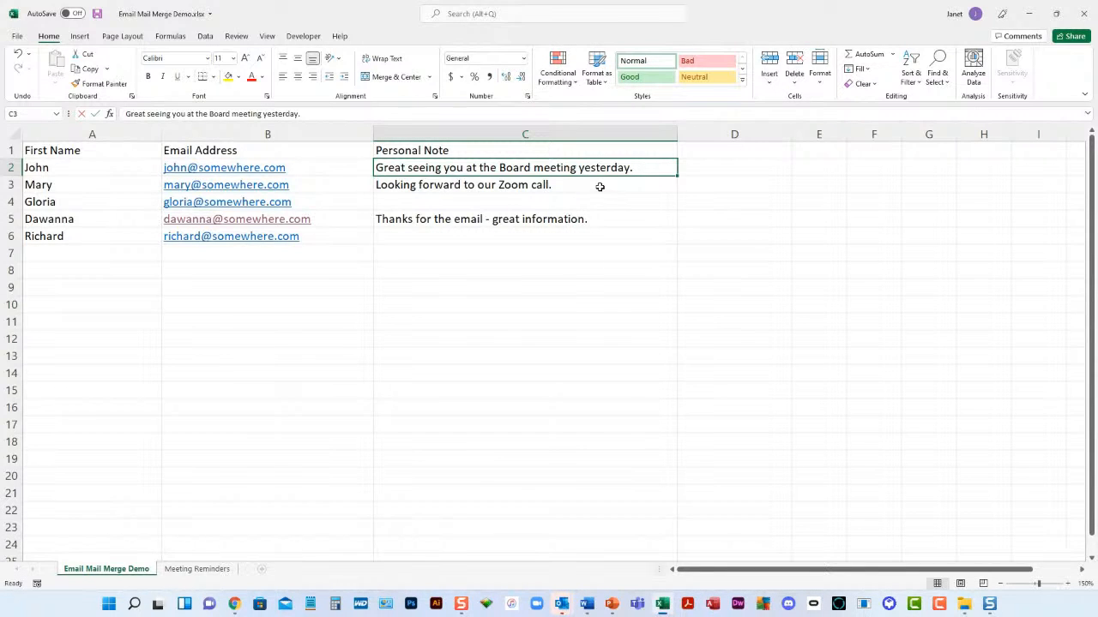
{"action": "left_click", "coordinate": [574, 186]}
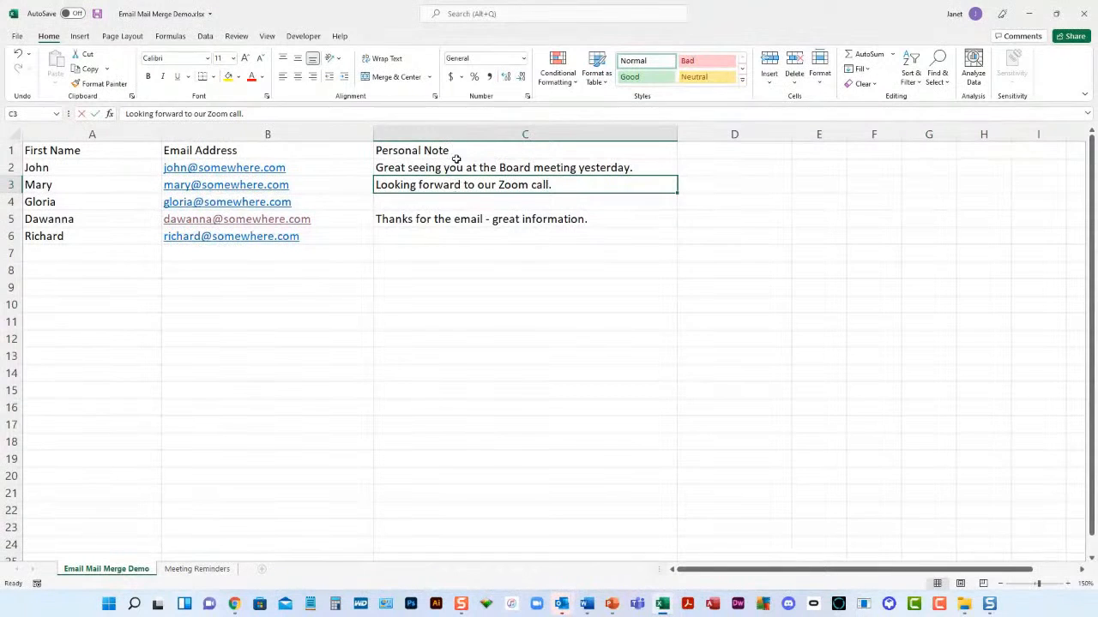
{"action": "left_click", "coordinate": [497, 135]}
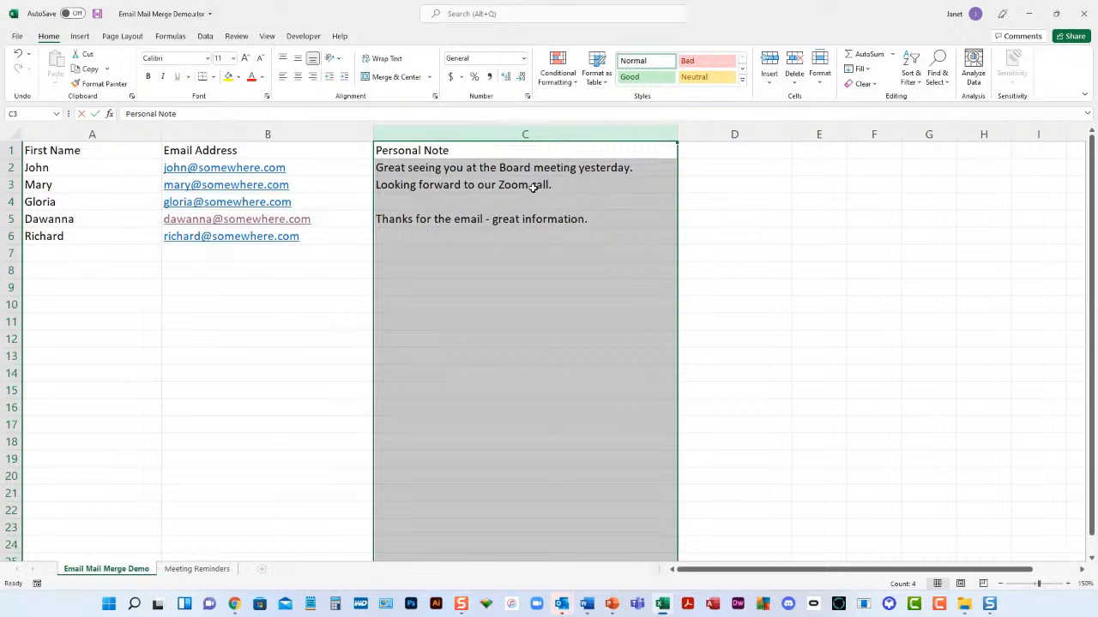
{"action": "left_click", "coordinate": [387, 61]}
{"action": "left_click", "coordinate": [471, 249]}
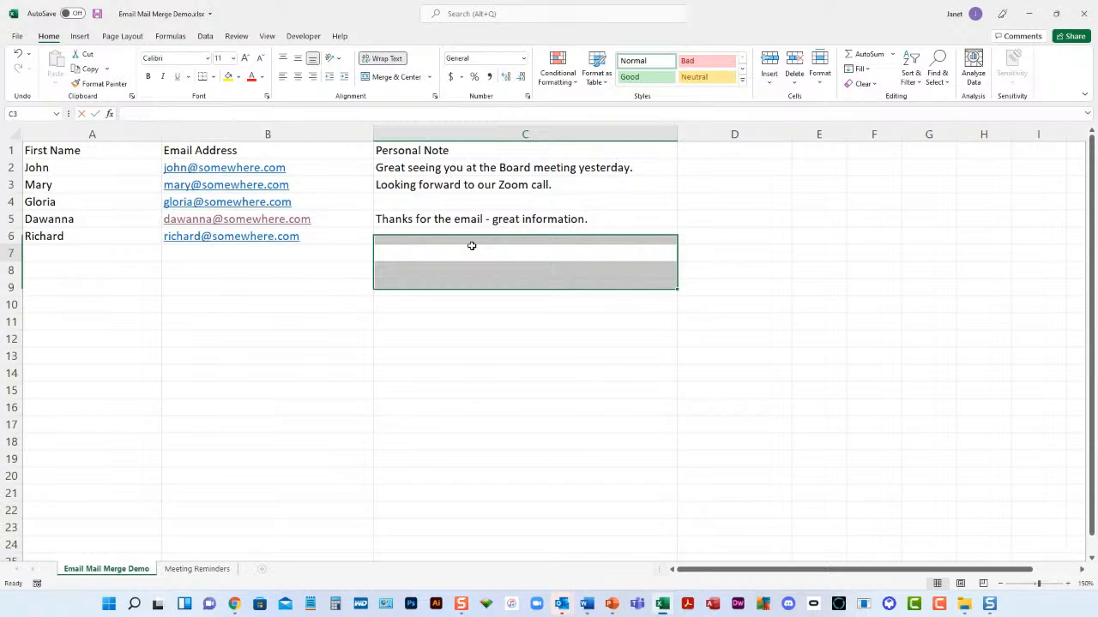
Step: Make row 3 taller and extend its personal note with a blank line followed by "See you next week."
{"action": "left_click_drag", "start_coordinate": [7, 194], "coordinate": [9, 222]}
{"action": "double_click", "coordinate": [558, 214]}
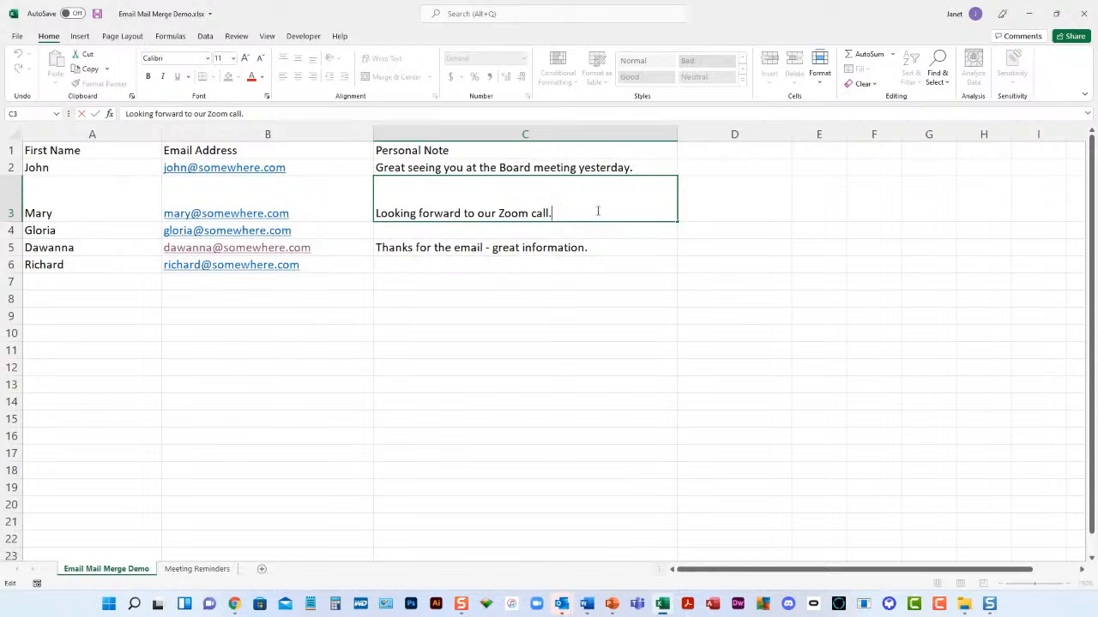
{"action": "key", "text": "alt"}
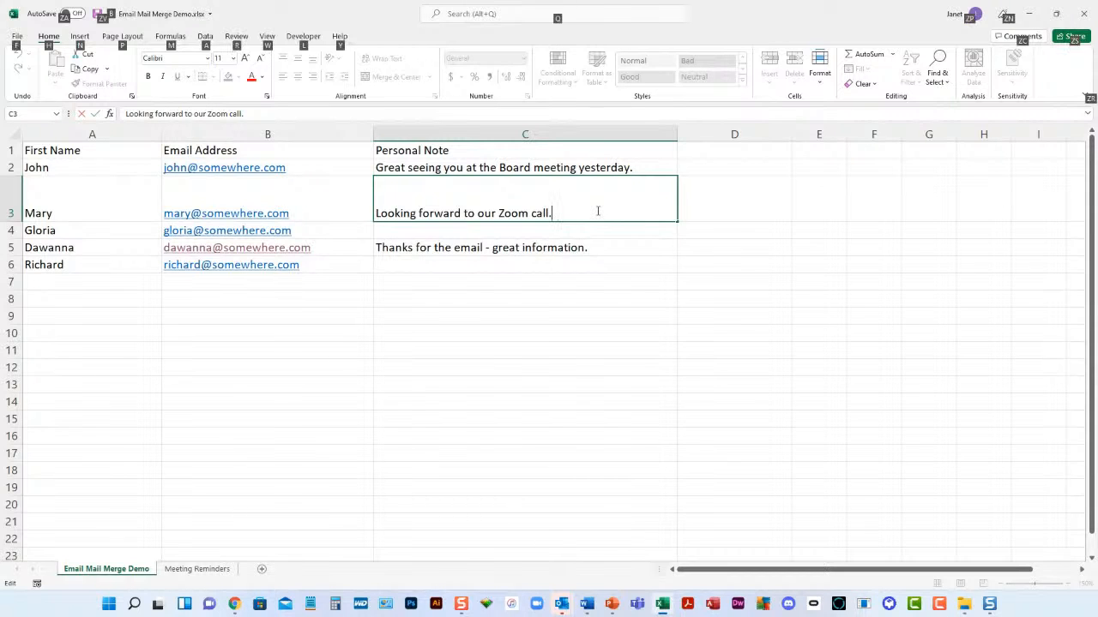
{"action": "key", "text": "alt+Return"}
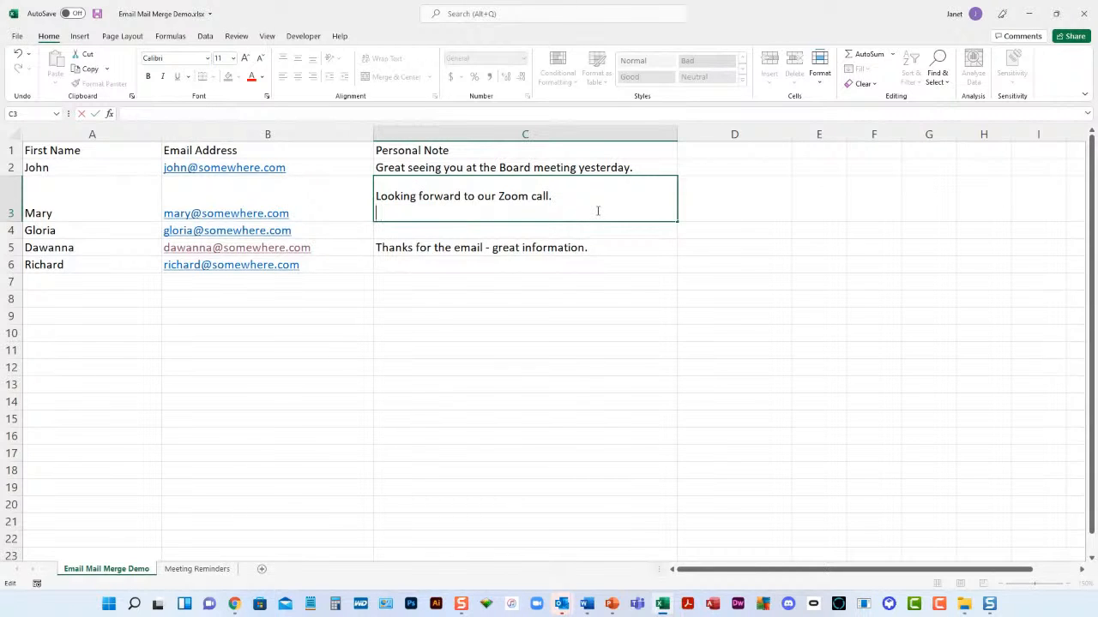
{"action": "key", "text": "alt+Return"}
{"action": "type", "text": "See you nex"}
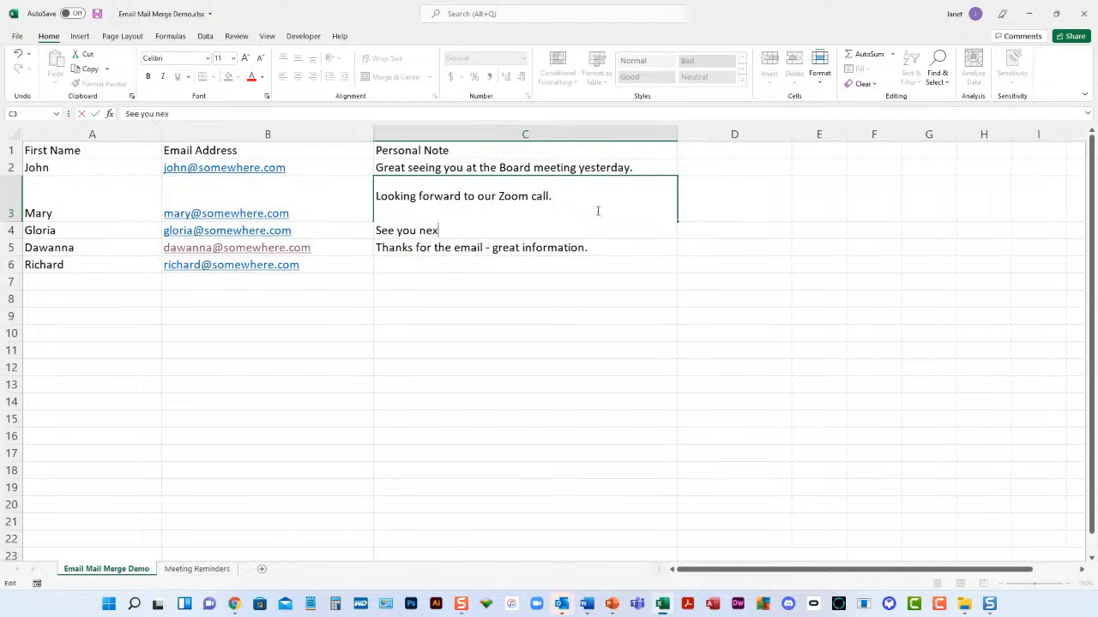
{"action": "type", "text": "t week."}
{"action": "key", "text": "Return"}
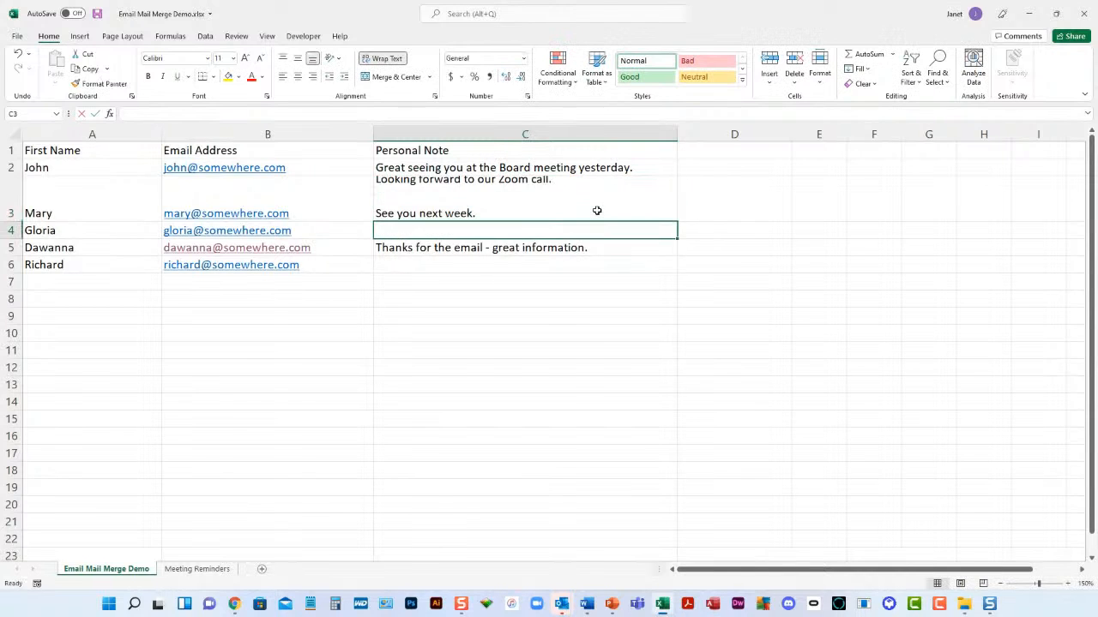
Step: Look at the recipient columns on the Meeting Reminders sheet and return to the Email Mail Merge Demo sheet
{"action": "left_click", "coordinate": [517, 201]}
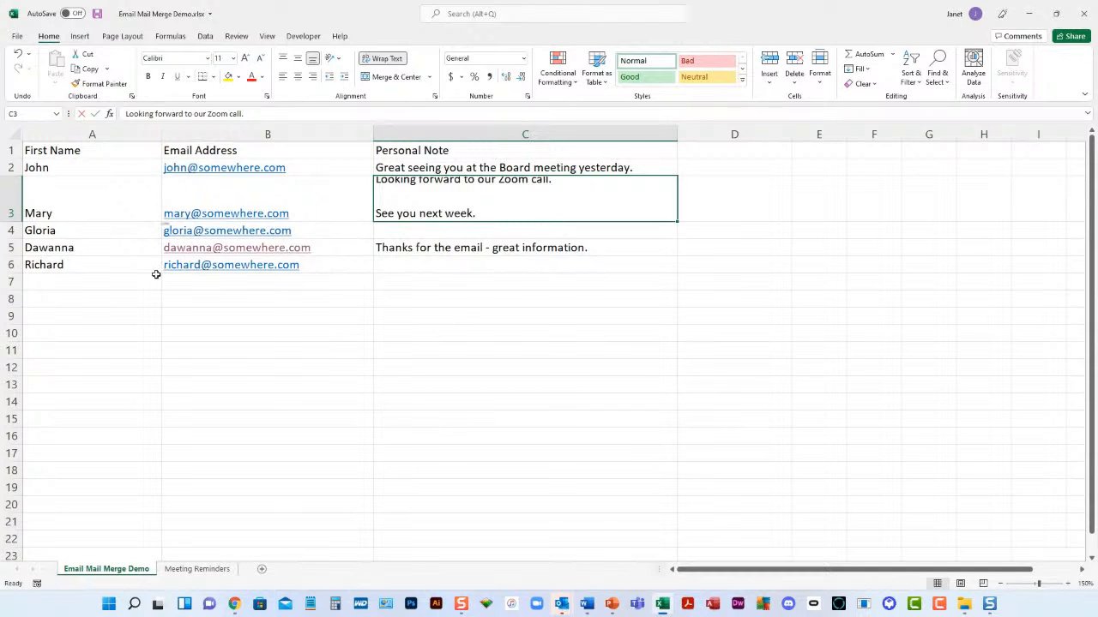
{"action": "left_click", "coordinate": [207, 574]}
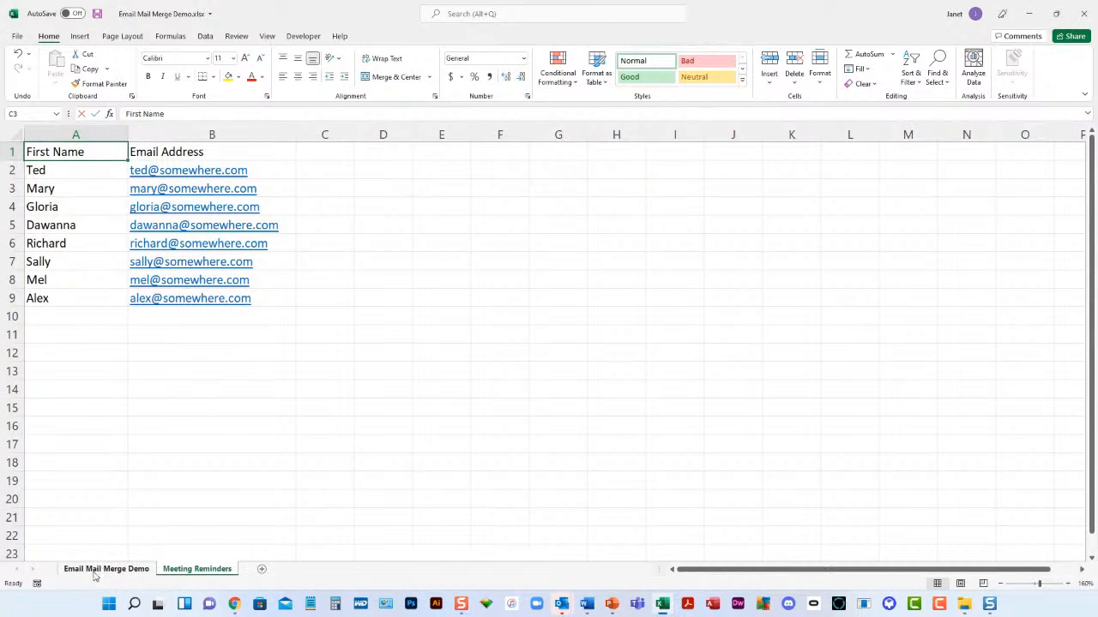
{"action": "left_click", "coordinate": [96, 570]}
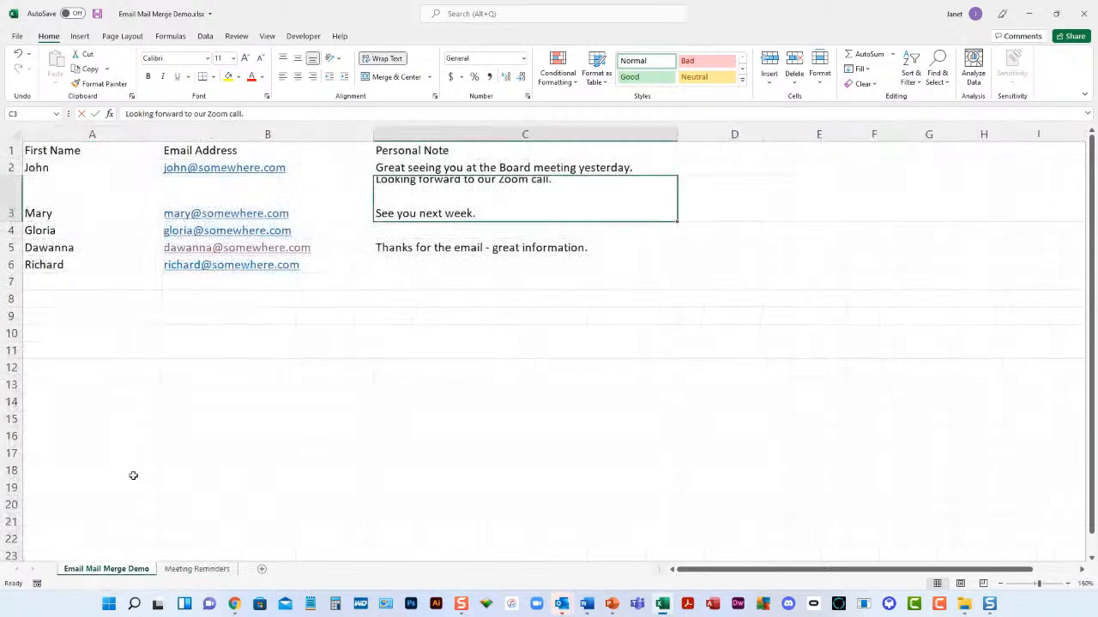
Step: Save and close the workbook, and switch to a blank Word document
{"action": "left_click", "coordinate": [97, 16]}
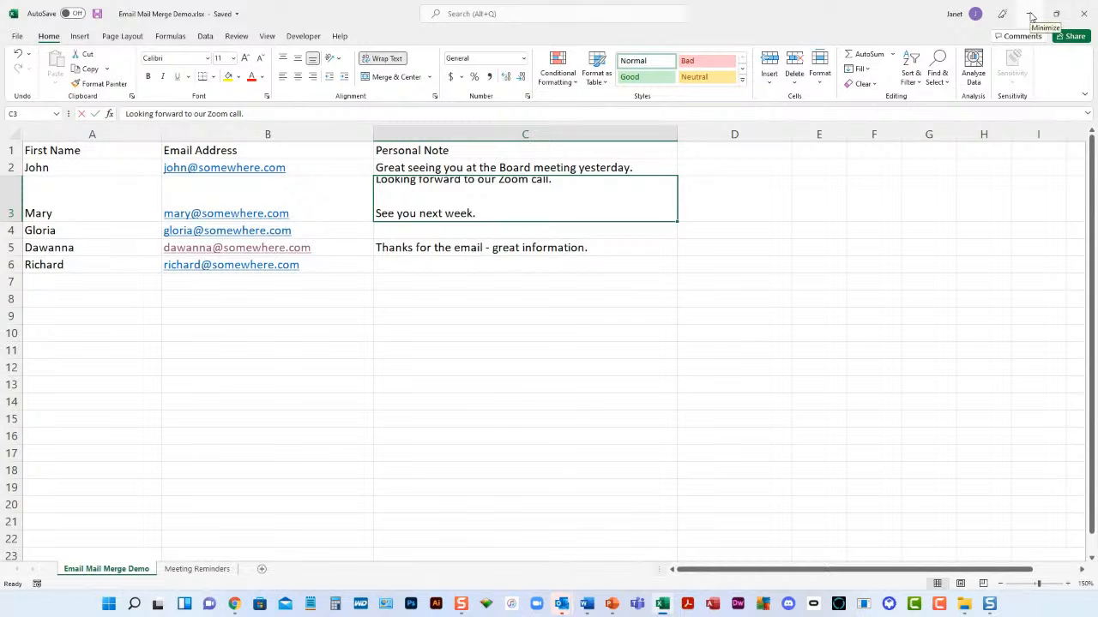
{"action": "left_click", "coordinate": [1082, 14]}
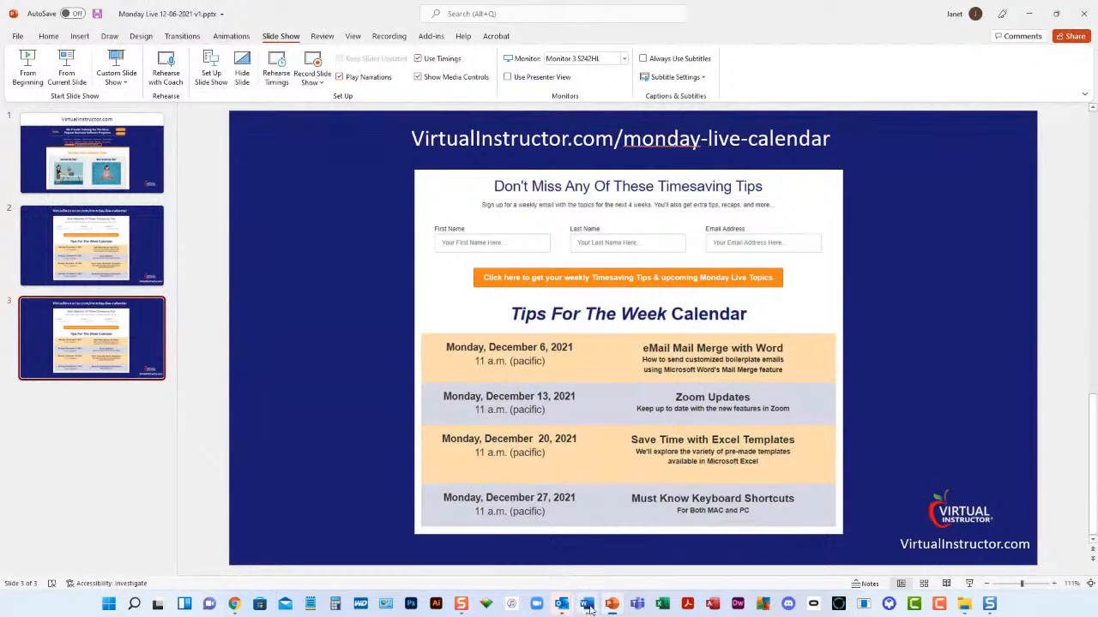
{"action": "mouse_move", "coordinate": [590, 609]}
{"action": "left_click", "coordinate": [531, 511]}
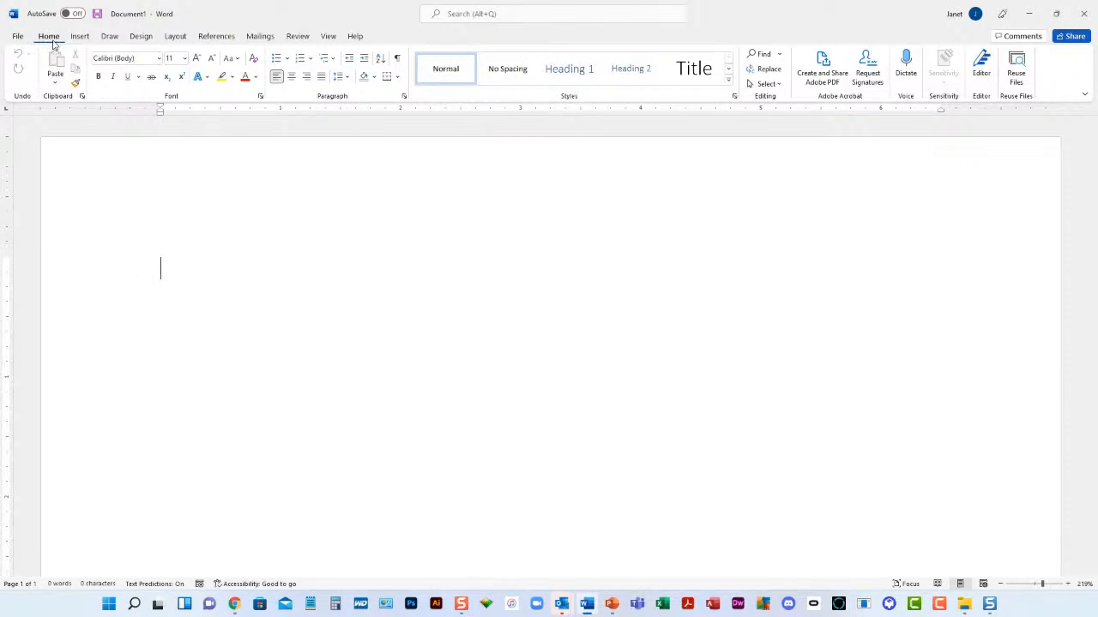
Step: Start the Step-by-Step Mail Merge Wizard, widen its pane, choose E-mail messages as the document type and proceed to the starting document
{"action": "left_click", "coordinate": [261, 37]}
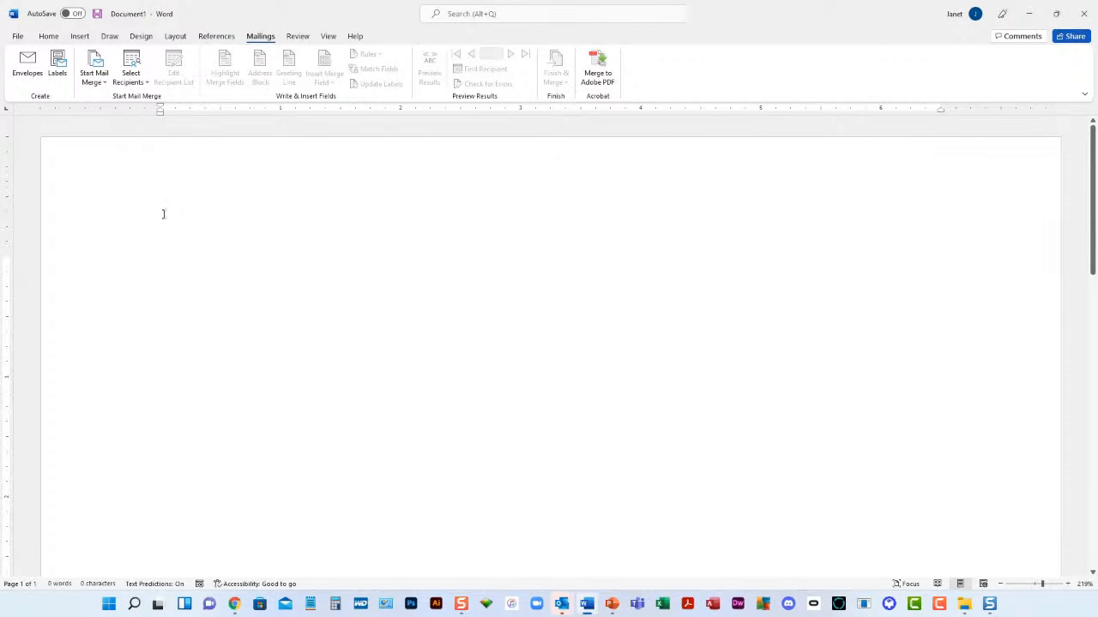
{"action": "left_click", "coordinate": [105, 86]}
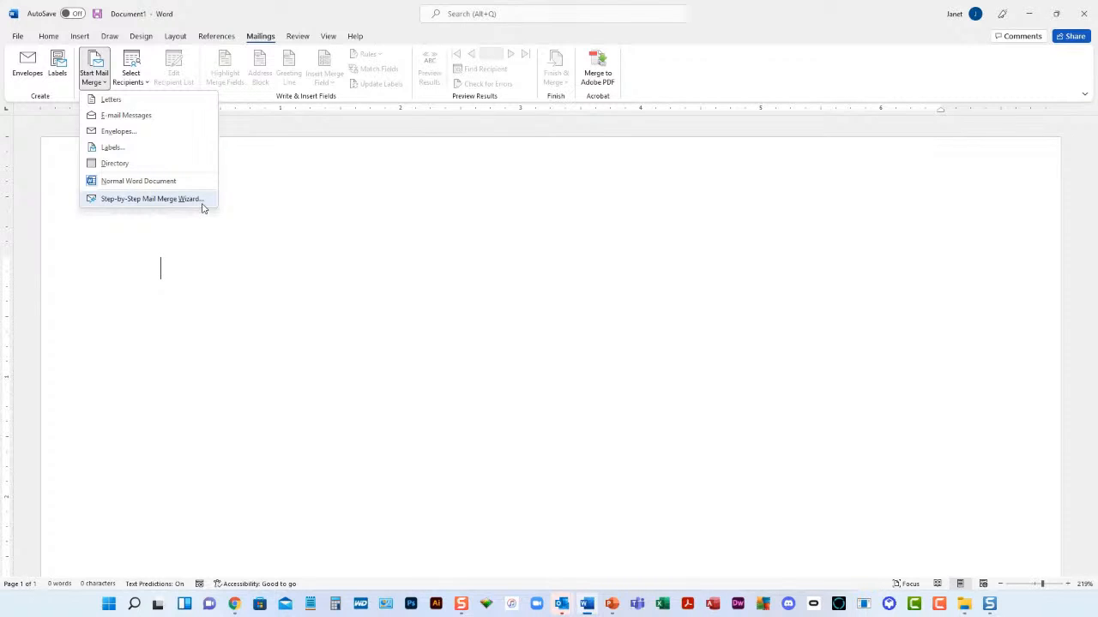
{"action": "left_click", "coordinate": [161, 200]}
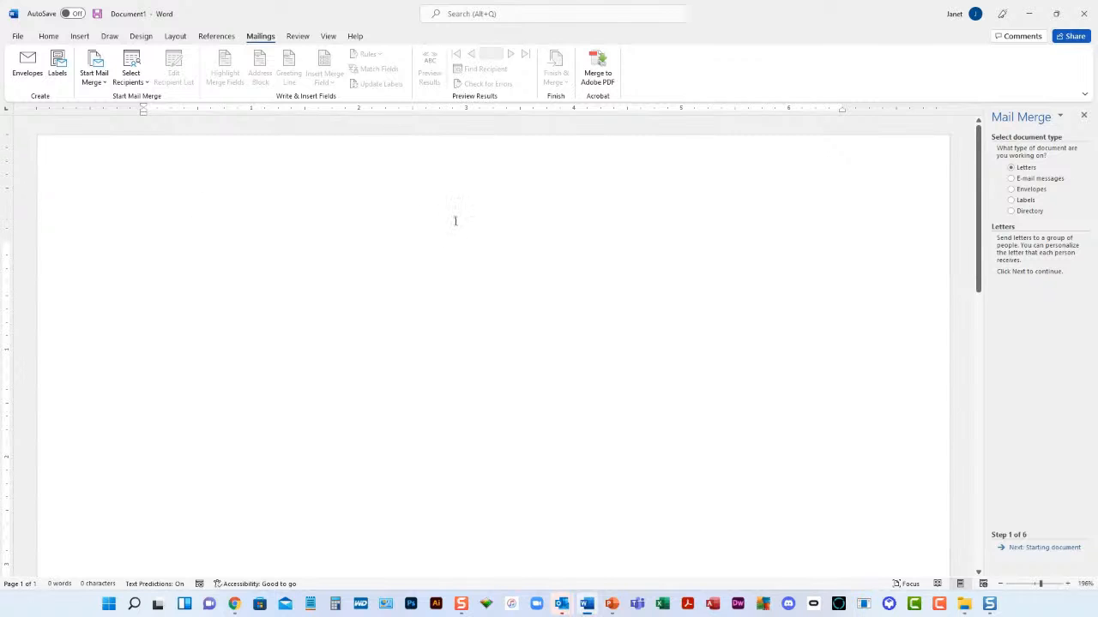
{"action": "left_click_drag", "start_coordinate": [984, 117], "coordinate": [870, 118]}
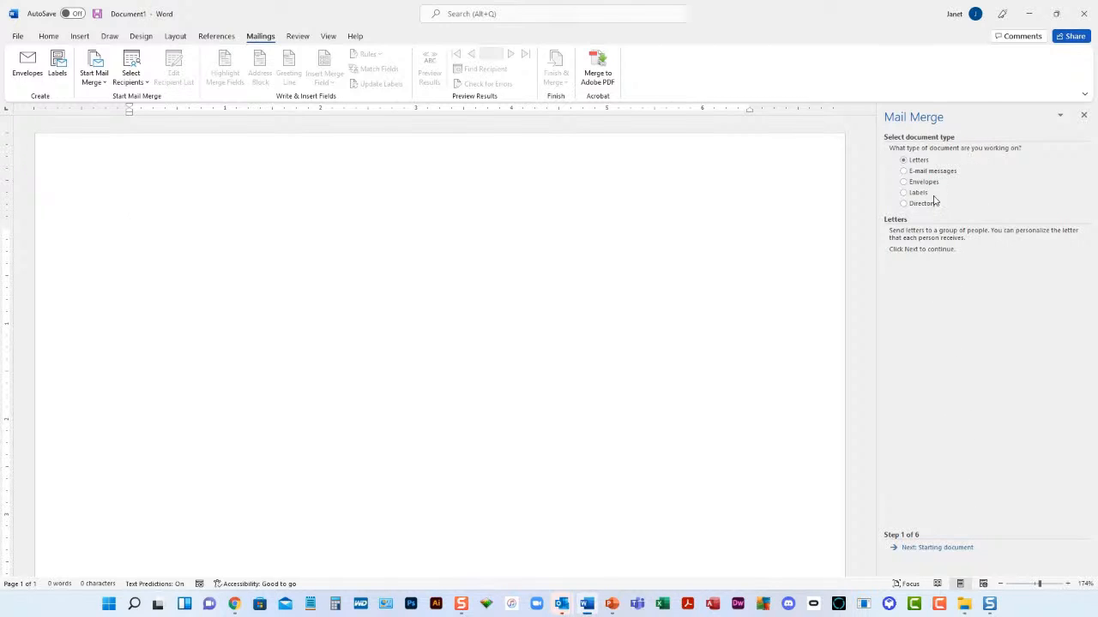
{"action": "left_click", "coordinate": [905, 173]}
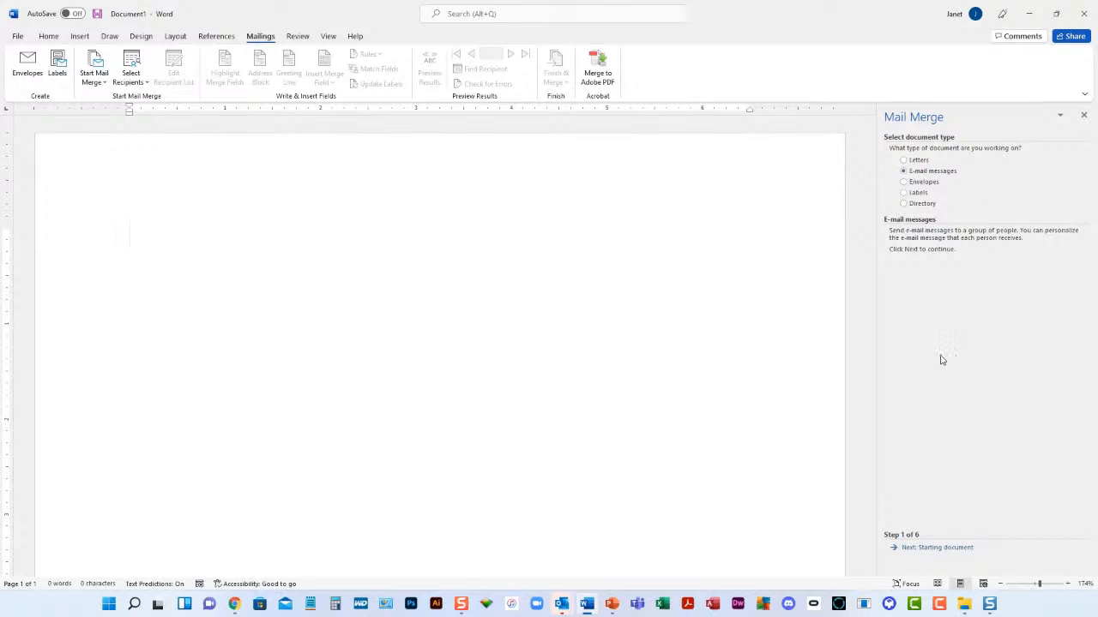
{"action": "left_click", "coordinate": [940, 554]}
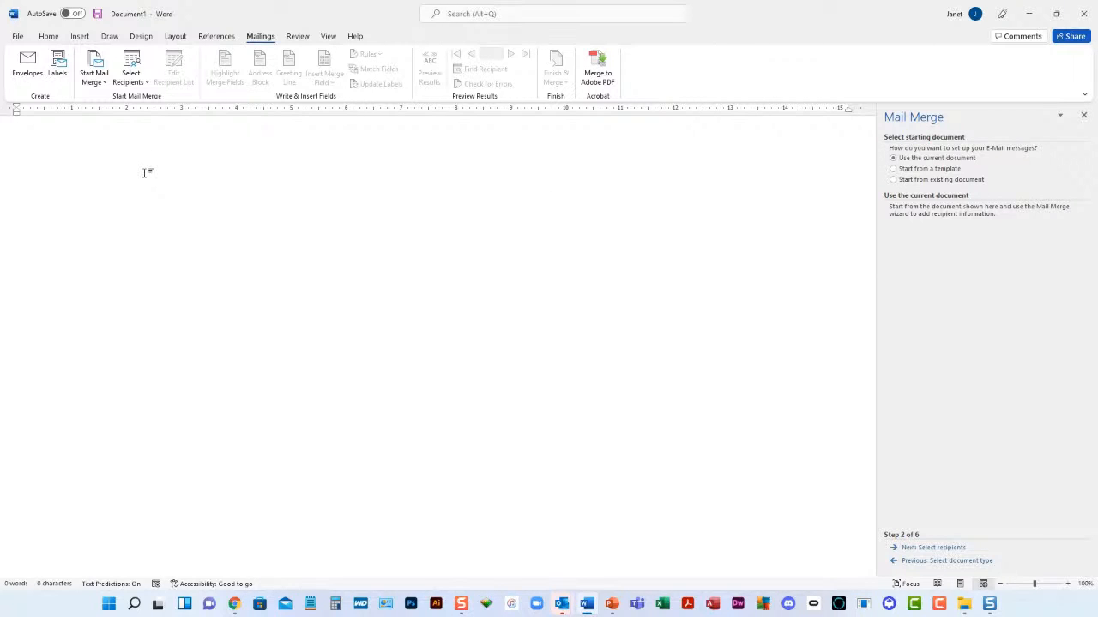
Step: Write the greeting "Hi" and fill the message body below it with sample paragraphs using =rand()
{"action": "type", "text": "Hi"}
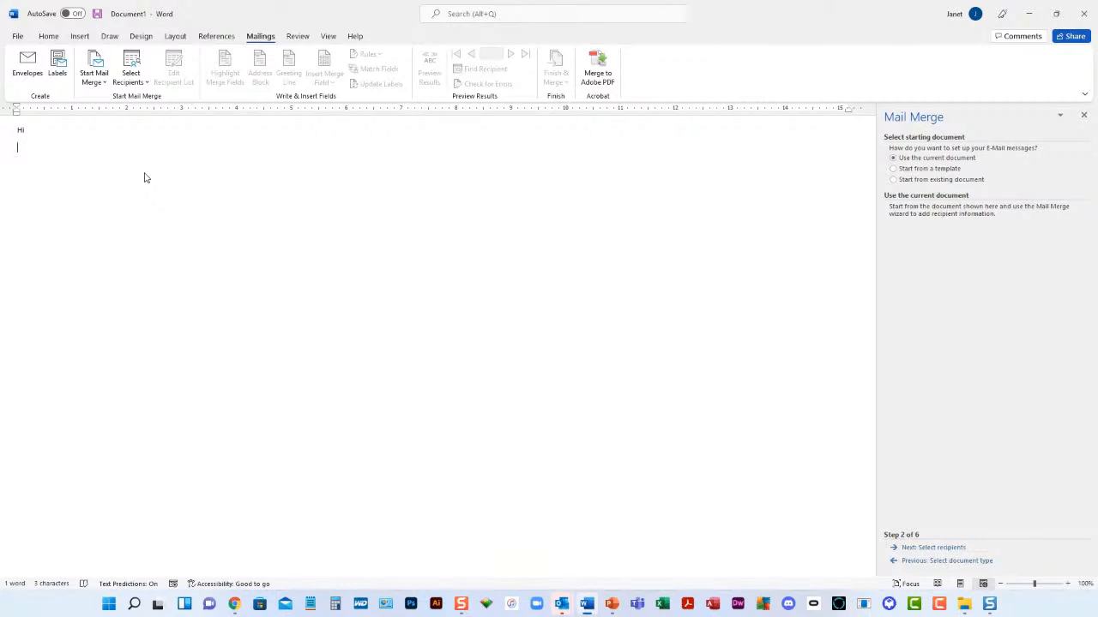
{"action": "type", "text": "as"}
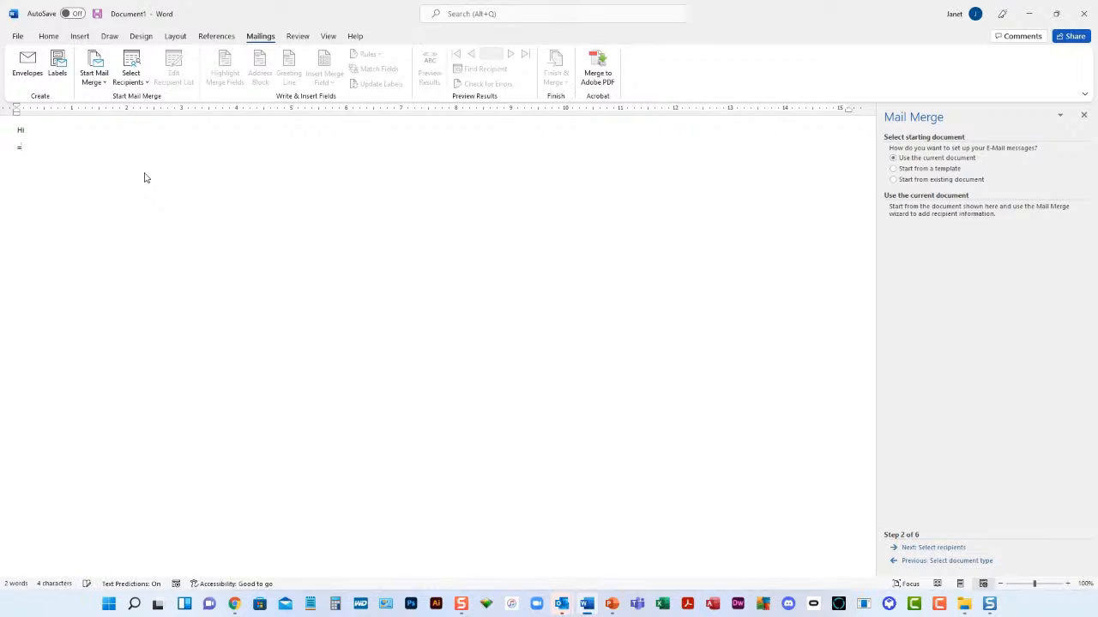
{"action": "type", "text": "=rand()"}
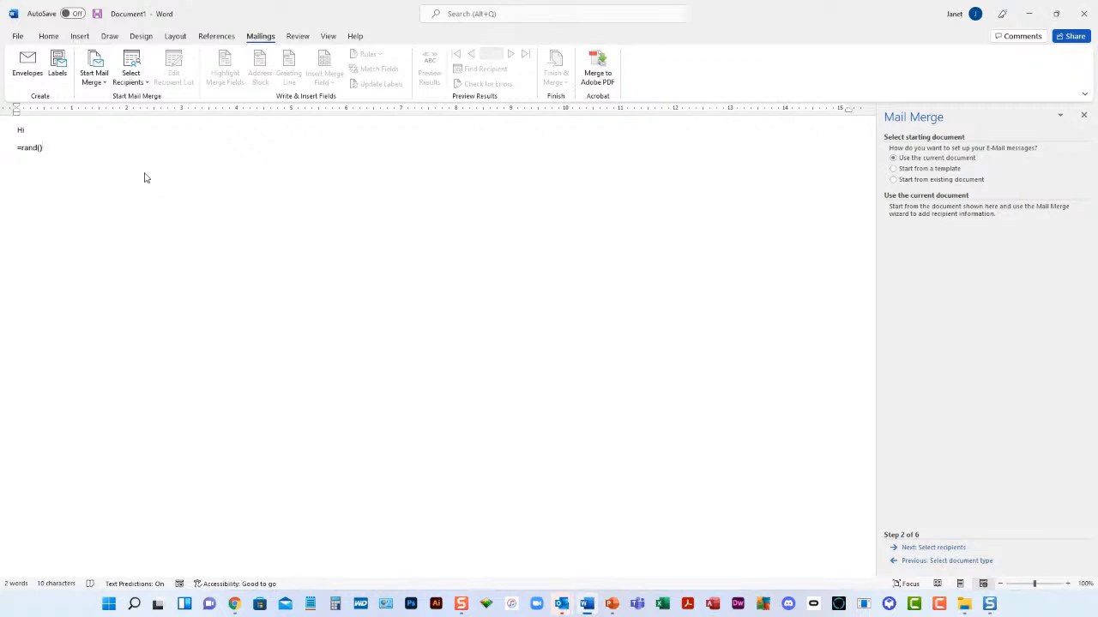
{"action": "key", "text": "Return"}
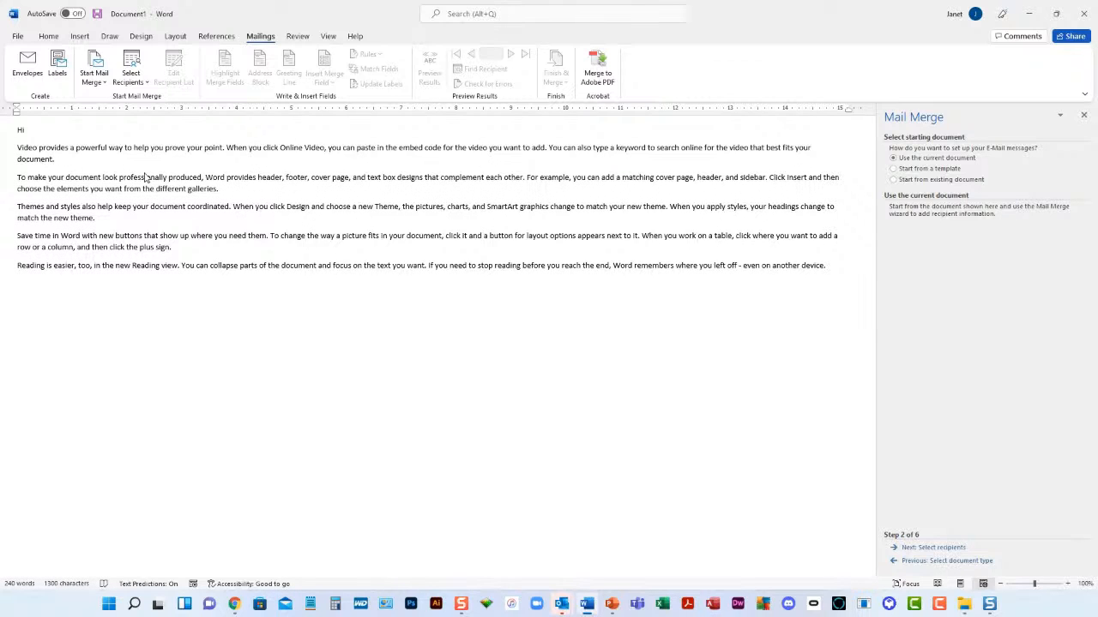
Step: Add blank lines after the first body paragraph and insert the leafy wreath stock illustration there
{"action": "left_click", "coordinate": [17, 179]}
{"action": "key", "text": "Return"}
{"action": "key", "text": "Return"}
{"action": "key", "text": "Up"}
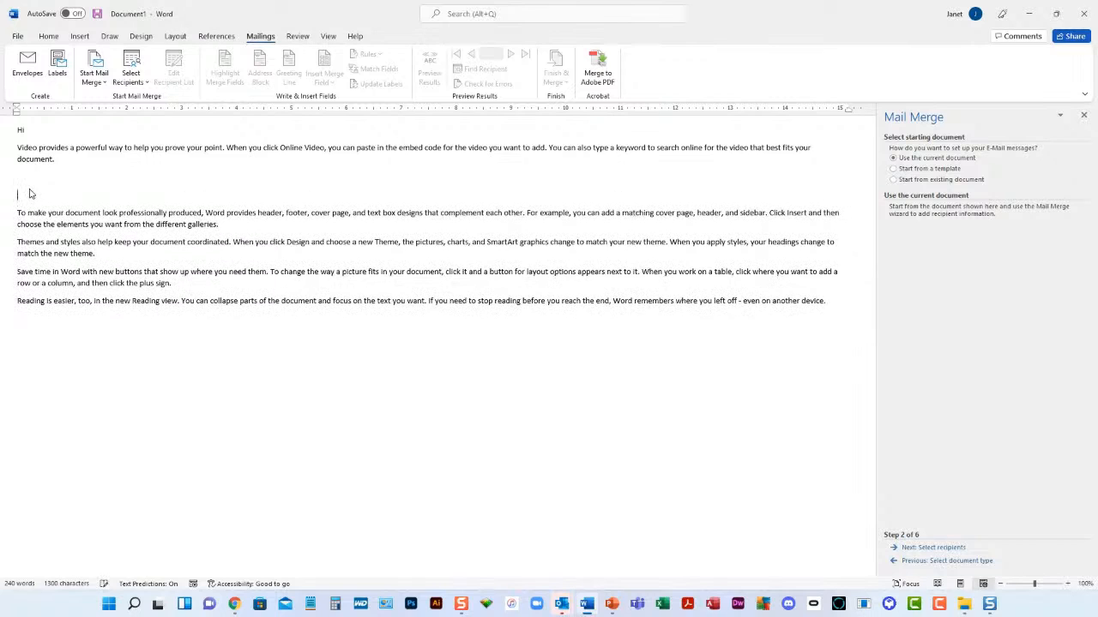
{"action": "left_click", "coordinate": [82, 38]}
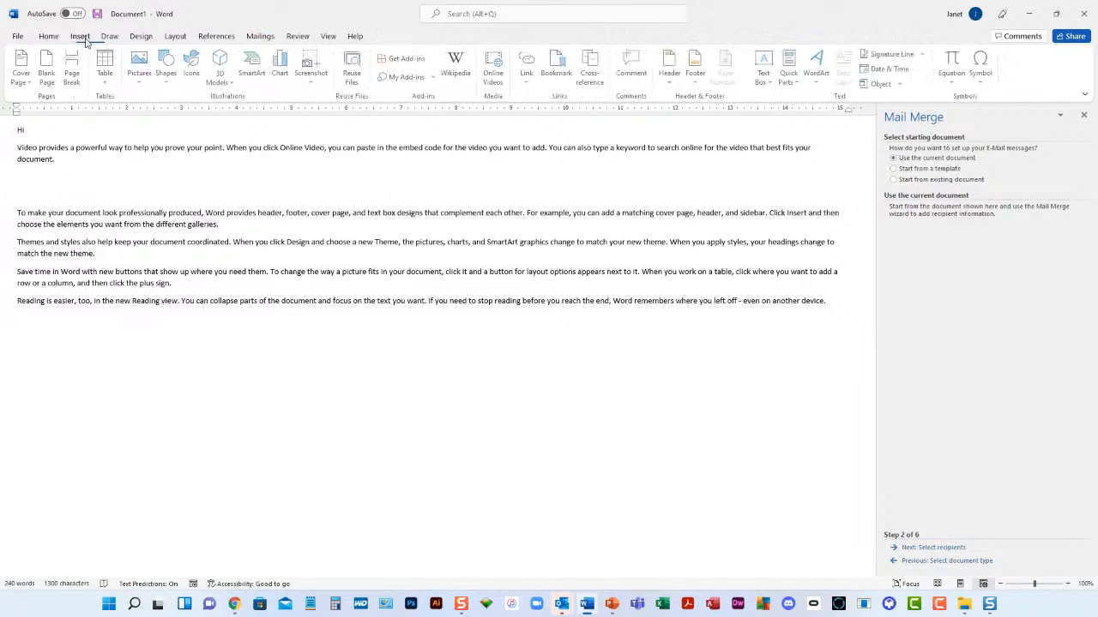
{"action": "left_click", "coordinate": [142, 79]}
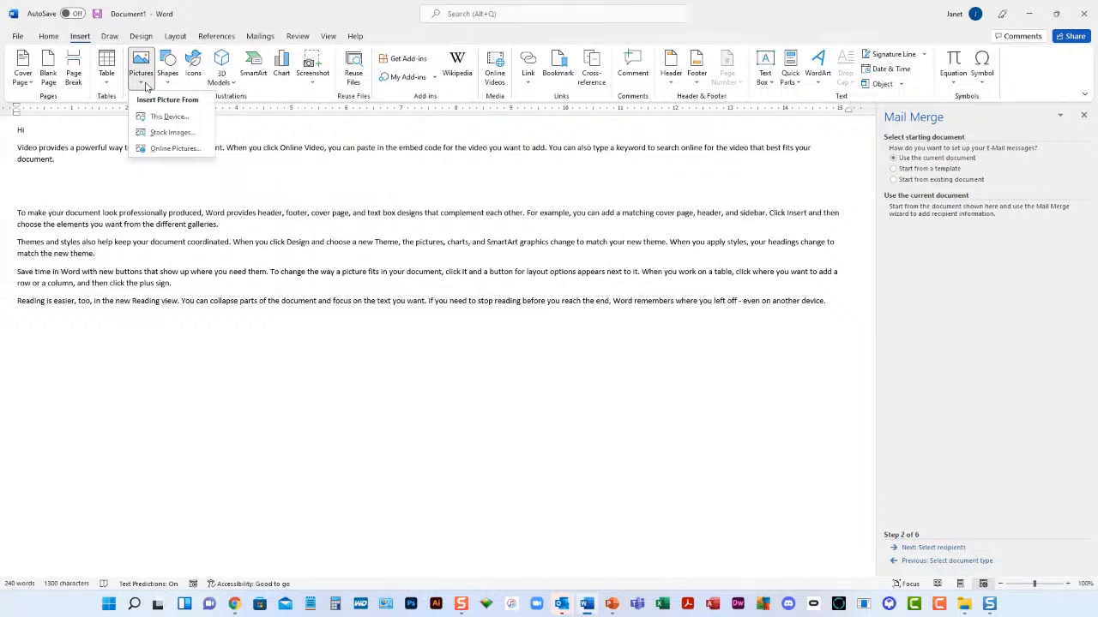
{"action": "left_click", "coordinate": [174, 133]}
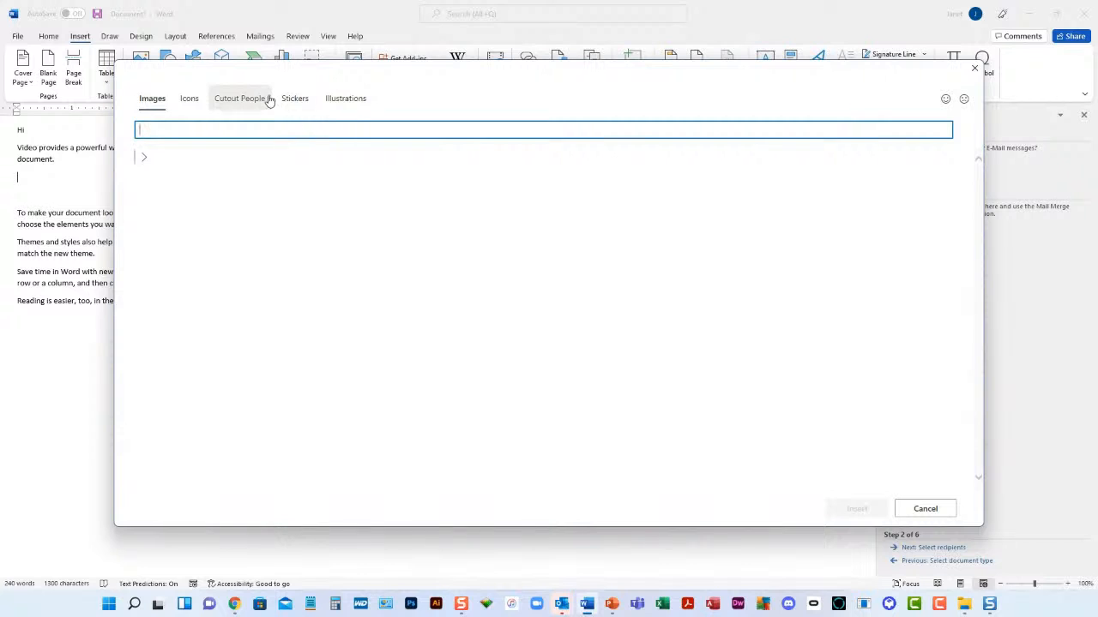
{"action": "left_click", "coordinate": [343, 103]}
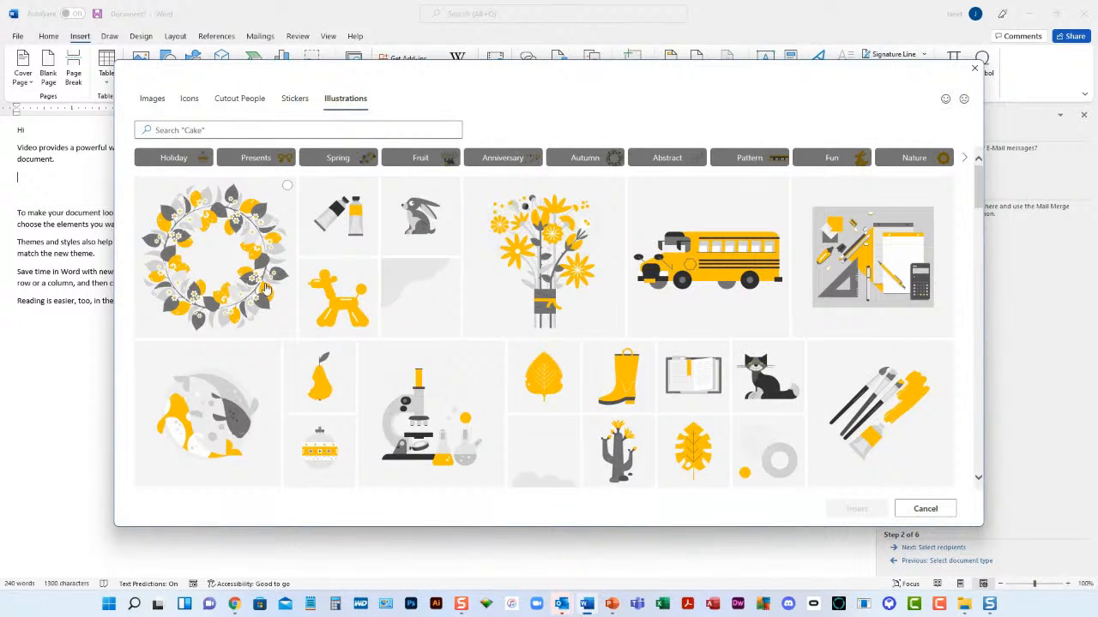
{"action": "double_click", "coordinate": [227, 304]}
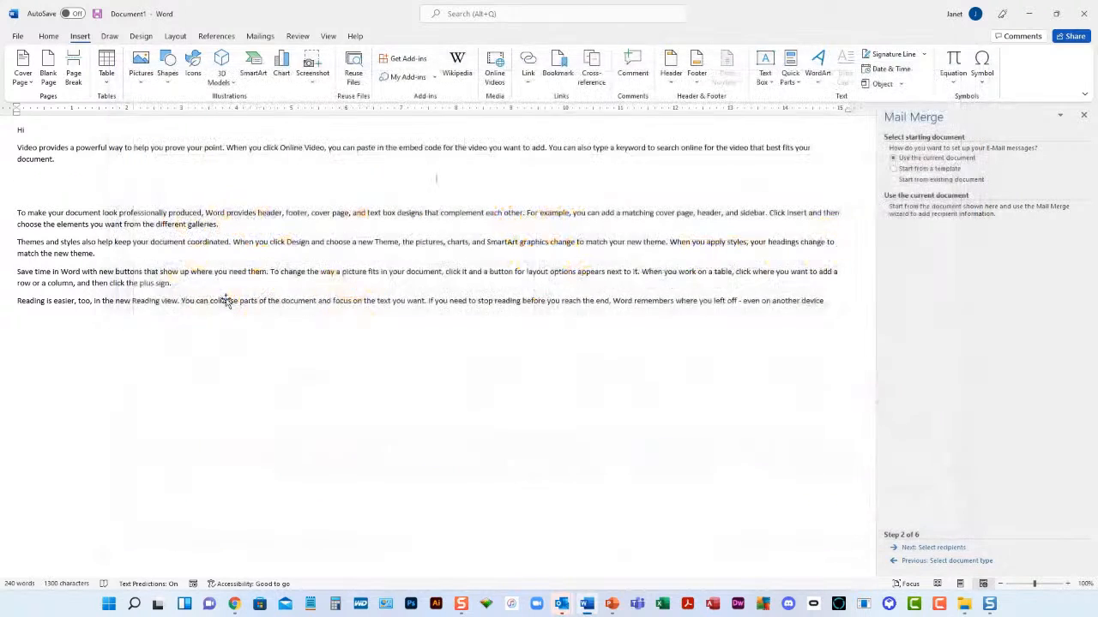
Step: Shrink the wreath illustration to a small picture between the first two body paragraphs
{"action": "left_click_drag", "start_coordinate": [561, 174], "coordinate": [417, 325]}
{"action": "left_click_drag", "start_coordinate": [417, 571], "coordinate": [140, 239]}
{"action": "left_click", "coordinate": [161, 248]}
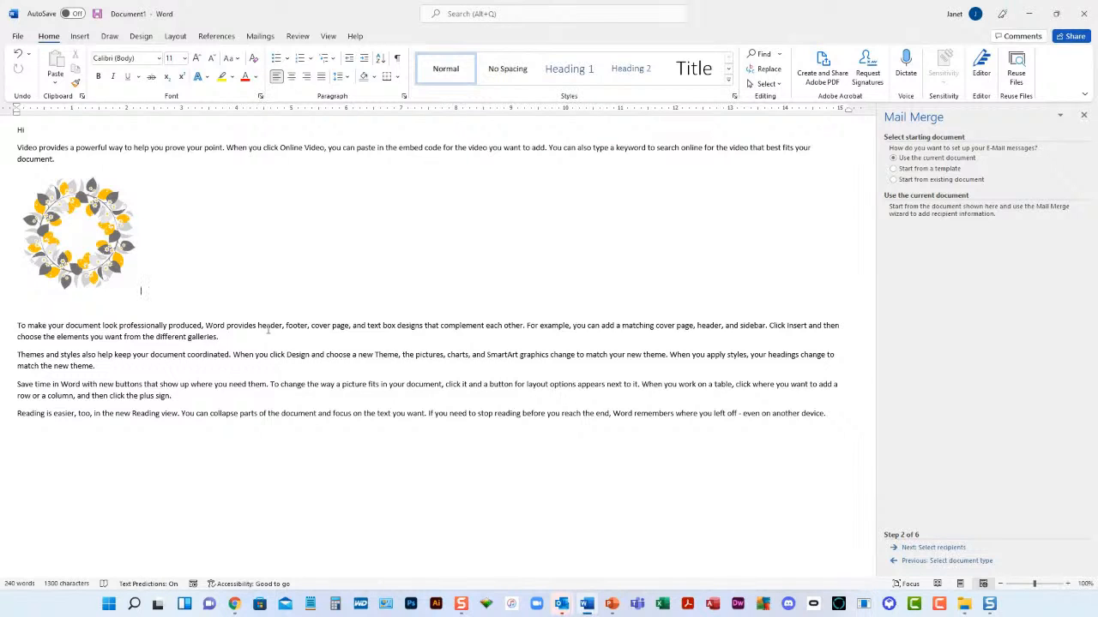
Step: End the message with the sign-off "Thanks," and the sender's first name on the line below
{"action": "left_click", "coordinate": [55, 446]}
{"action": "type", "text": "Thanks,"}
{"action": "key", "text": "Return"}
{"action": "type", "text": "Janet"}
Step: Advance the merge to recipient selection and browse for an existing list in the _Pictures folder on P_Drive
{"action": "left_click", "coordinate": [931, 549]}
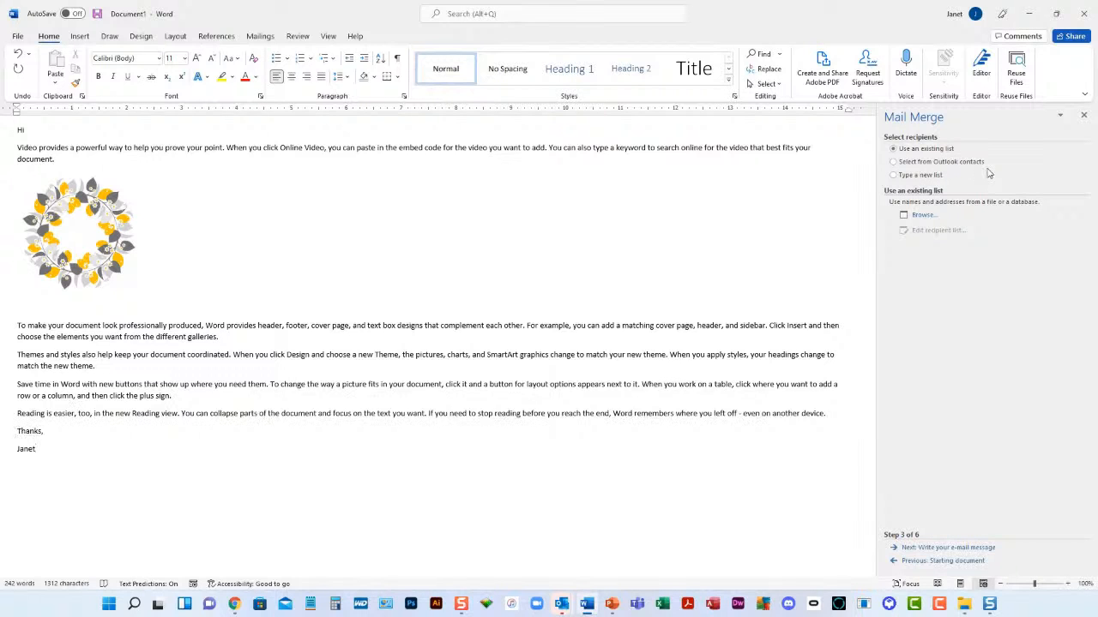
{"action": "left_click", "coordinate": [924, 218]}
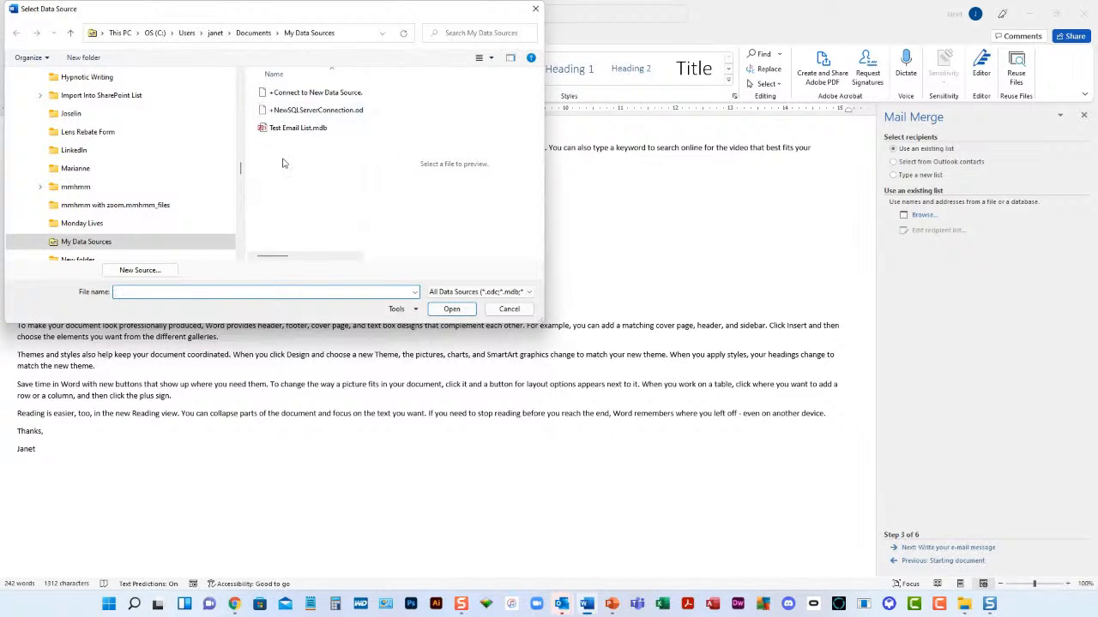
{"action": "scroll", "coordinate": [137, 215], "scroll_direction": "down", "scroll_amount": 3}
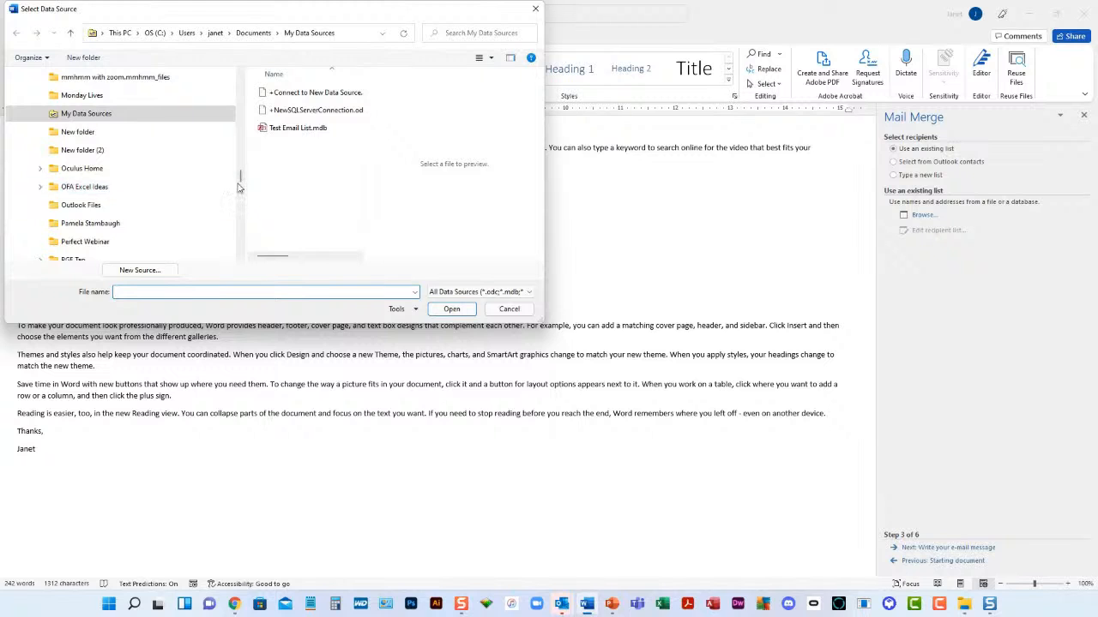
{"action": "scroll", "coordinate": [144, 171], "scroll_direction": "up", "scroll_amount": 10}
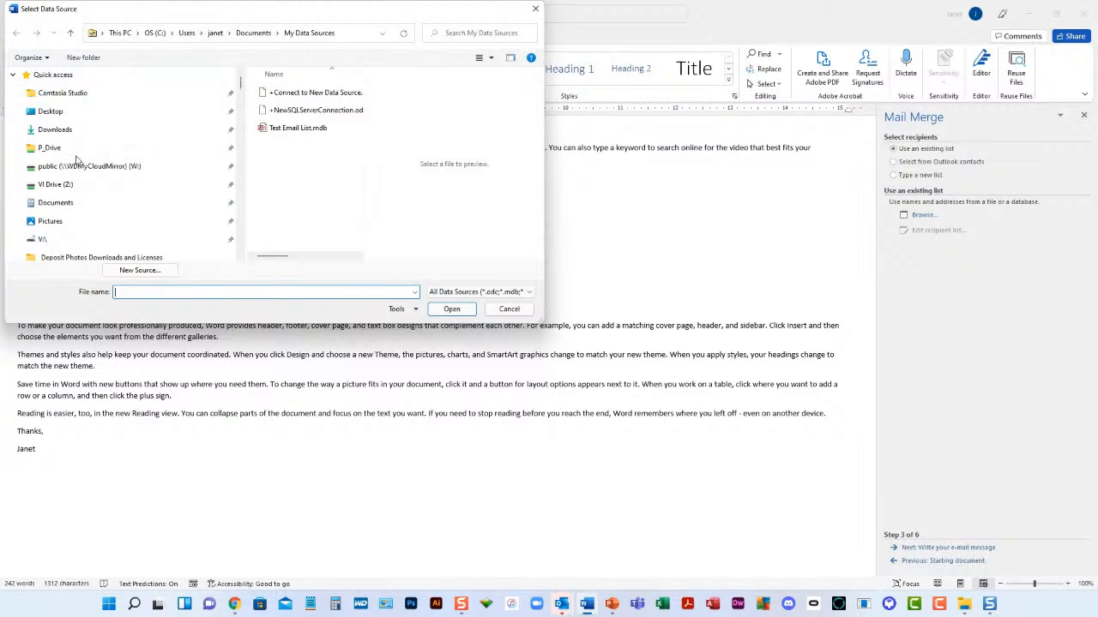
{"action": "left_click", "coordinate": [129, 149]}
{"action": "double_click", "coordinate": [283, 199]}
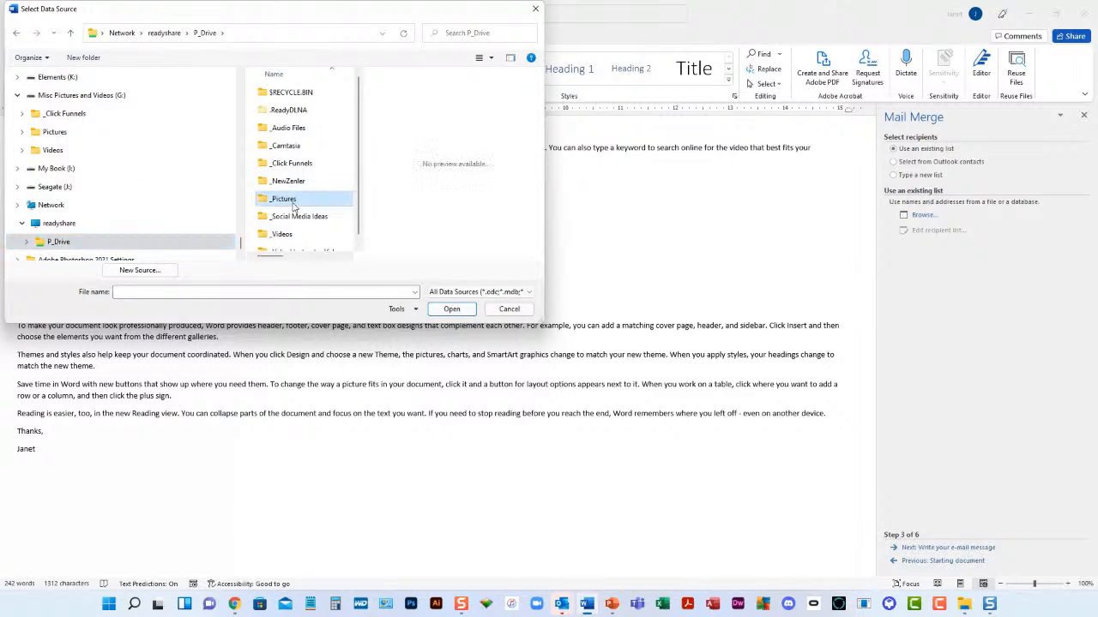
Step: Open Email Mail Merge Demo.xlsx from the _Social Media, Monday Lives, 12-06-2021 subfolder as the recipient data source
{"action": "scroll", "coordinate": [290, 219], "scroll_direction": "down", "scroll_amount": 3}
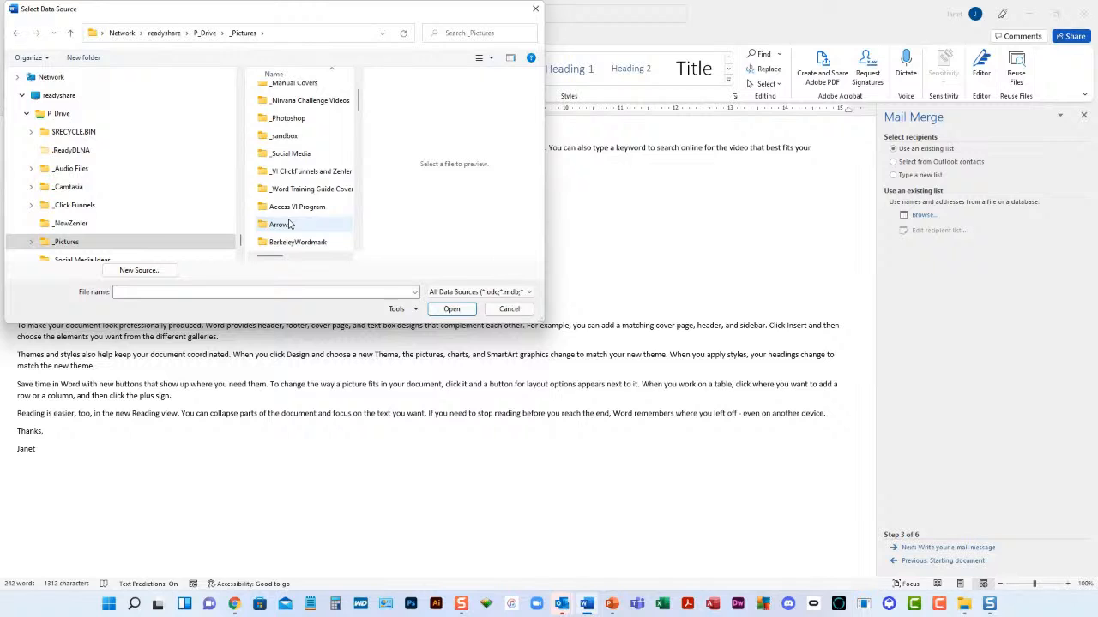
{"action": "double_click", "coordinate": [289, 153]}
{"action": "scroll", "coordinate": [289, 187], "scroll_direction": "down", "scroll_amount": 3}
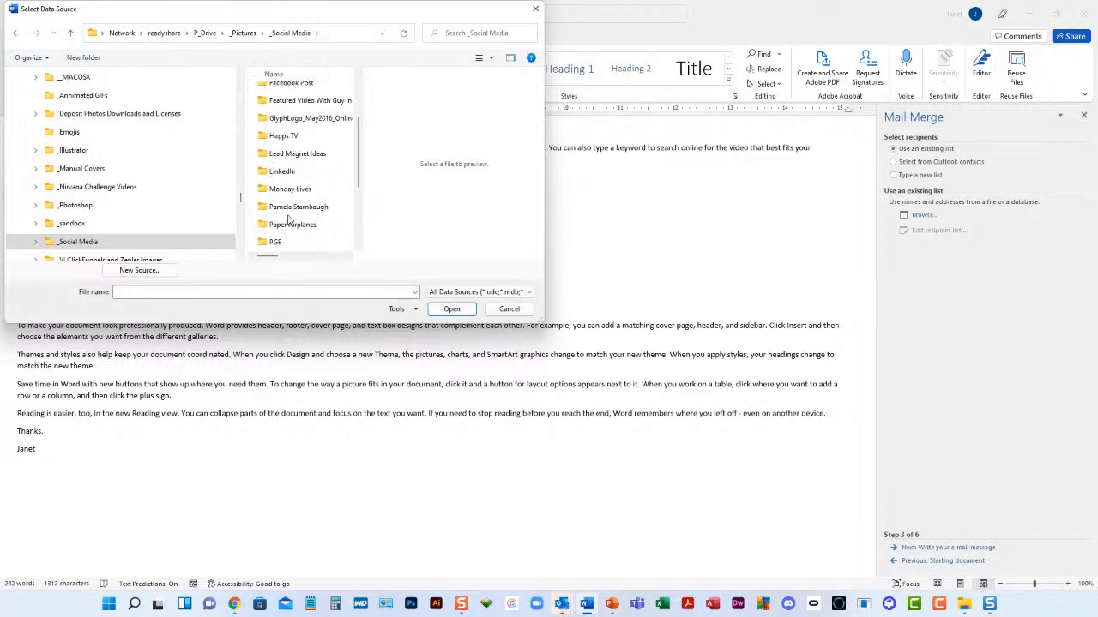
{"action": "left_click", "coordinate": [285, 139]}
{"action": "double_click", "coordinate": [285, 139]}
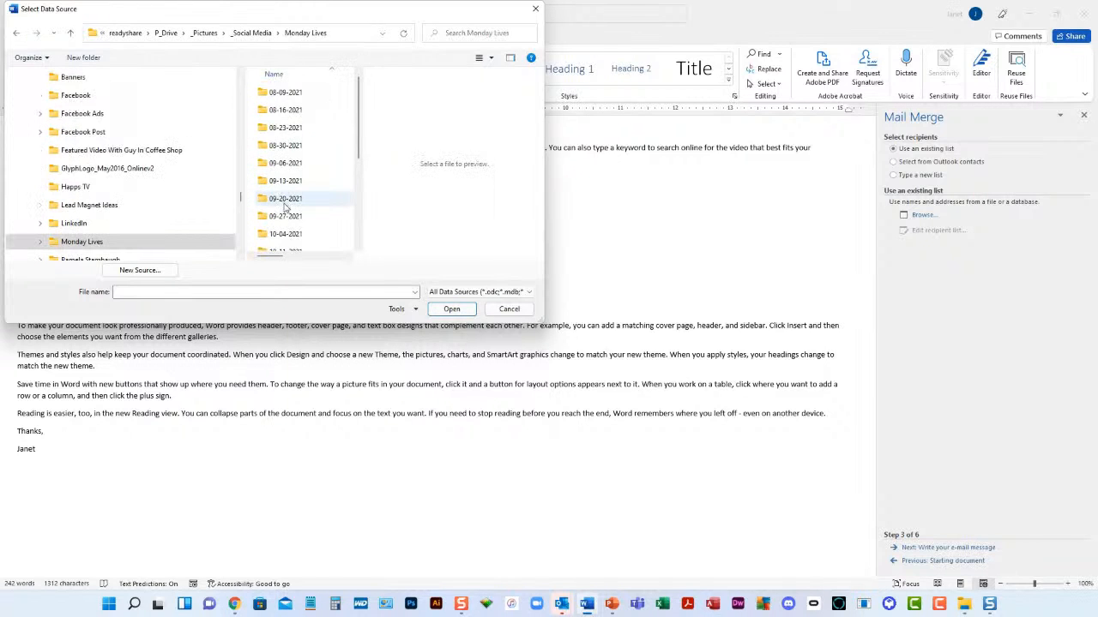
{"action": "scroll", "coordinate": [283, 205], "scroll_direction": "down", "scroll_amount": 5}
{"action": "double_click", "coordinate": [288, 240]}
{"action": "left_click", "coordinate": [291, 112]}
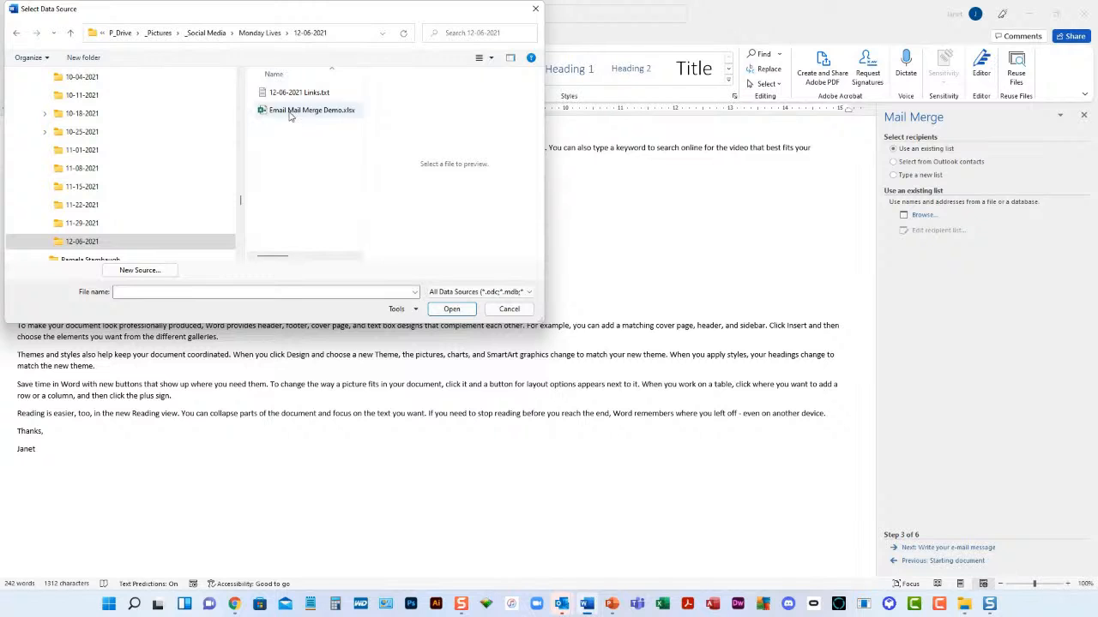
{"action": "left_click", "coordinate": [447, 310]}
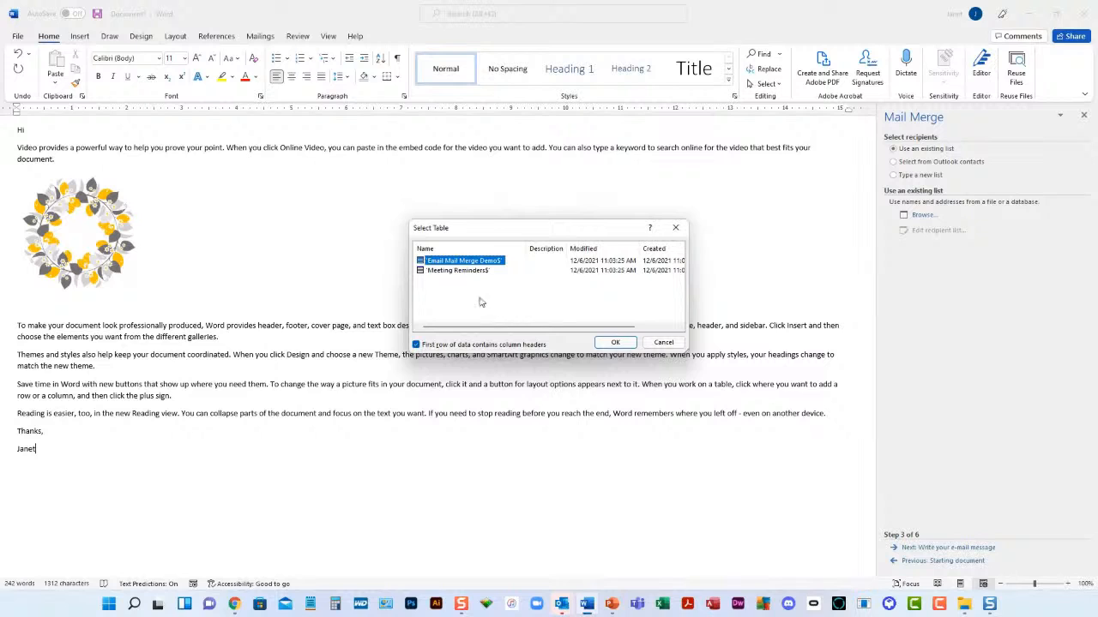
Step: Use the Email Mail Merge Demo$ sheet as the recipient table and accept the list with every recipient included
{"action": "left_click", "coordinate": [458, 271]}
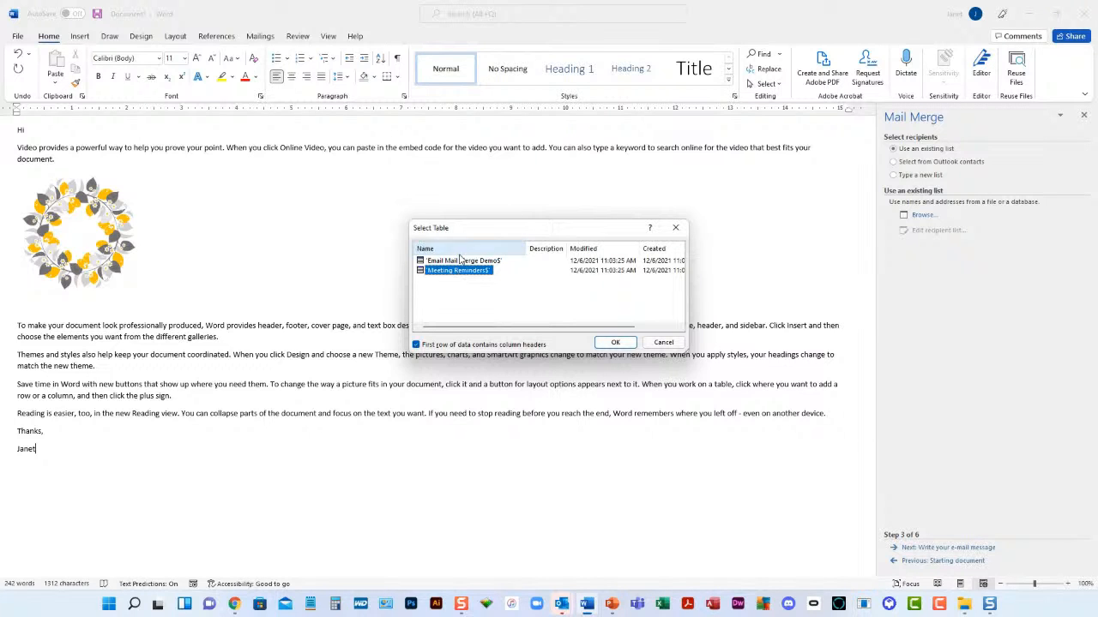
{"action": "left_click", "coordinate": [460, 261]}
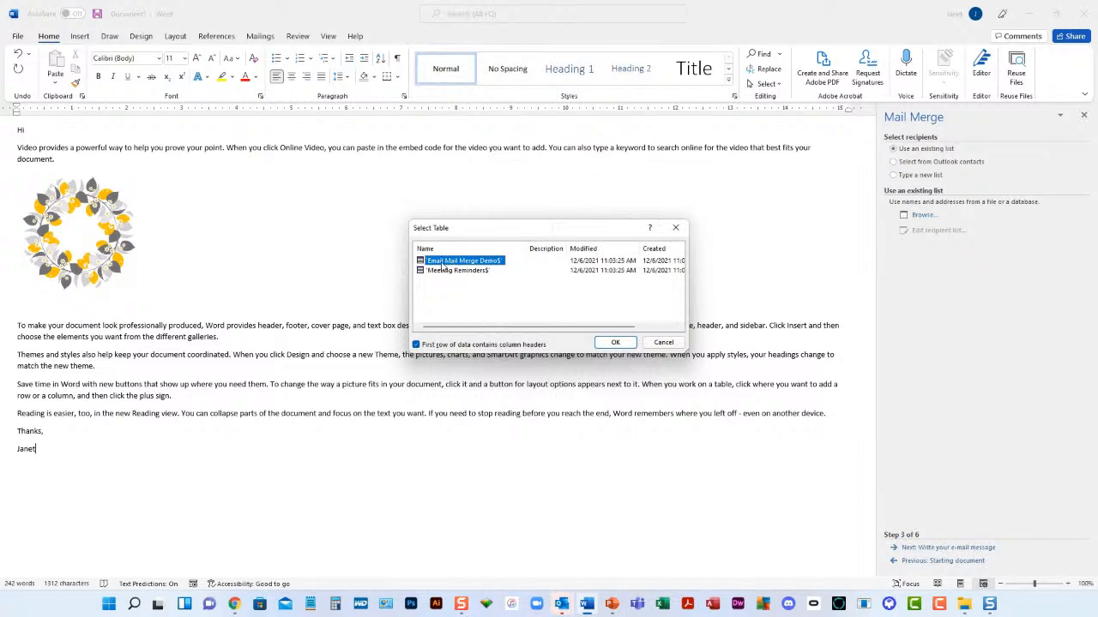
{"action": "left_click", "coordinate": [614, 344]}
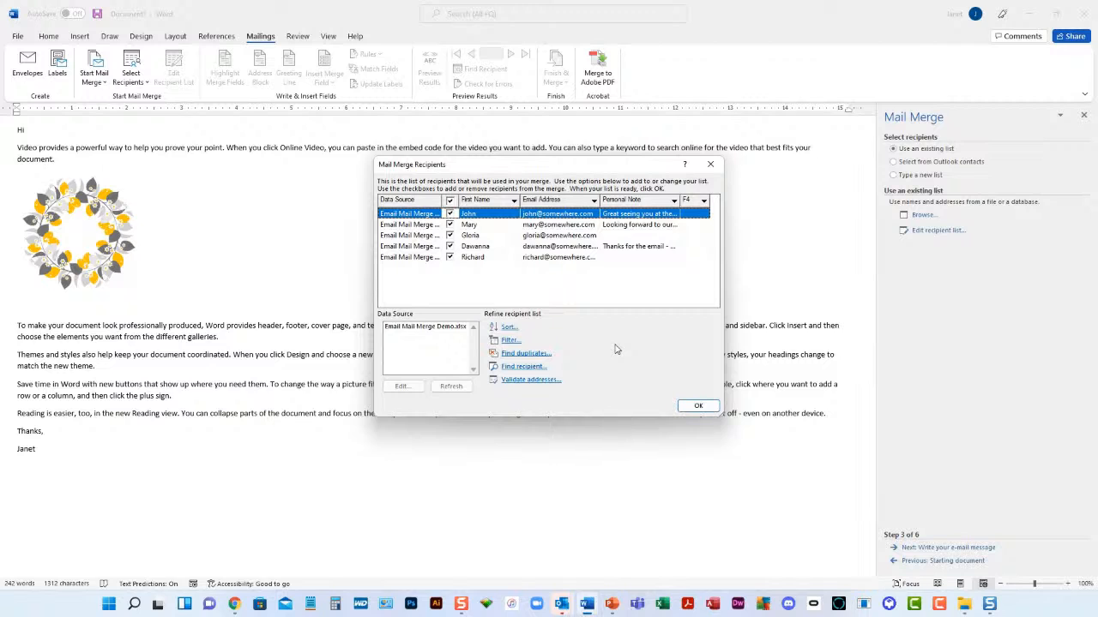
{"action": "left_click", "coordinate": [449, 214]}
{"action": "left_click", "coordinate": [450, 214]}
{"action": "left_click", "coordinate": [698, 406]}
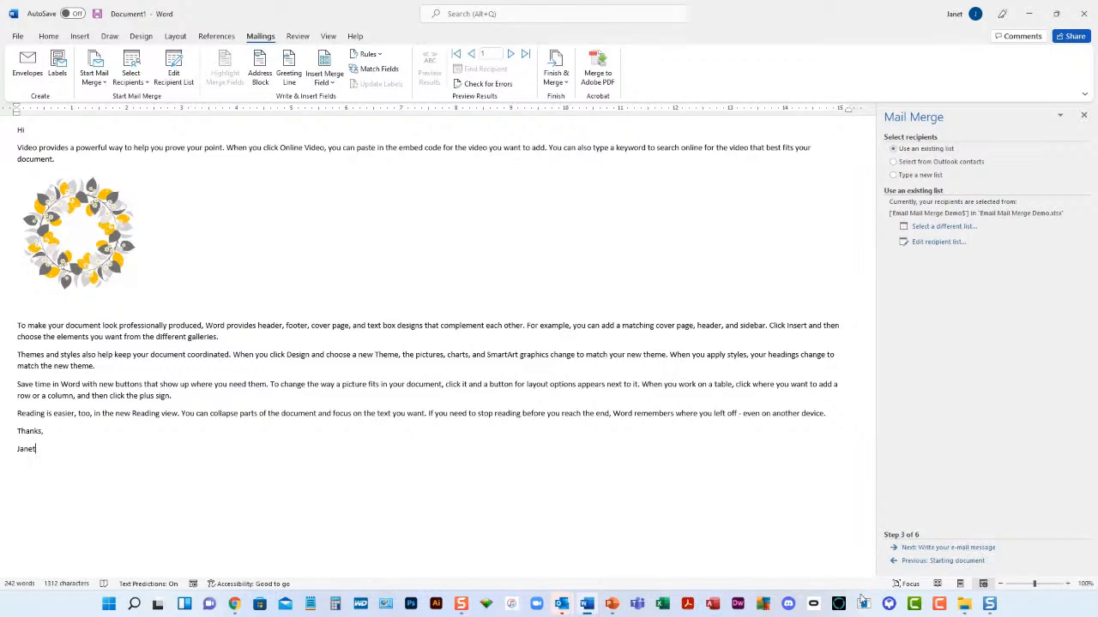
Step: Advance to writing the message and insert the First_Name merge field after "Hi", followed by a comma
{"action": "left_click", "coordinate": [939, 549]}
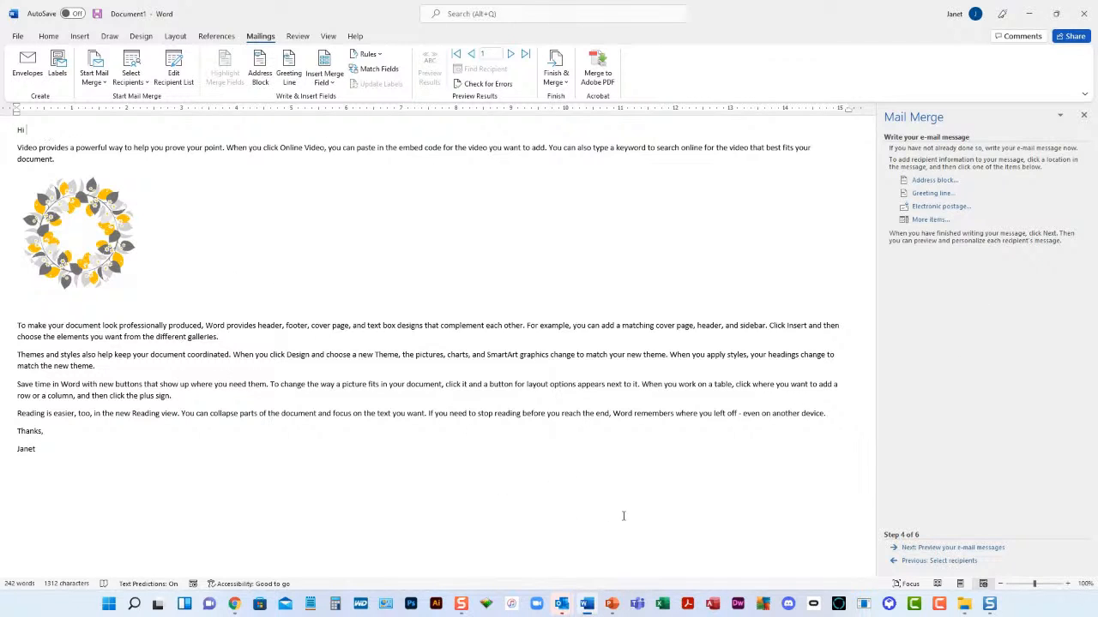
{"action": "mouse_move", "coordinate": [1034, 584]}
{"action": "left_mouse_down"}
{"action": "mouse_move", "coordinate": [1047, 587]}
{"action": "mouse_move", "coordinate": [1037, 587]}
{"action": "left_mouse_up"}
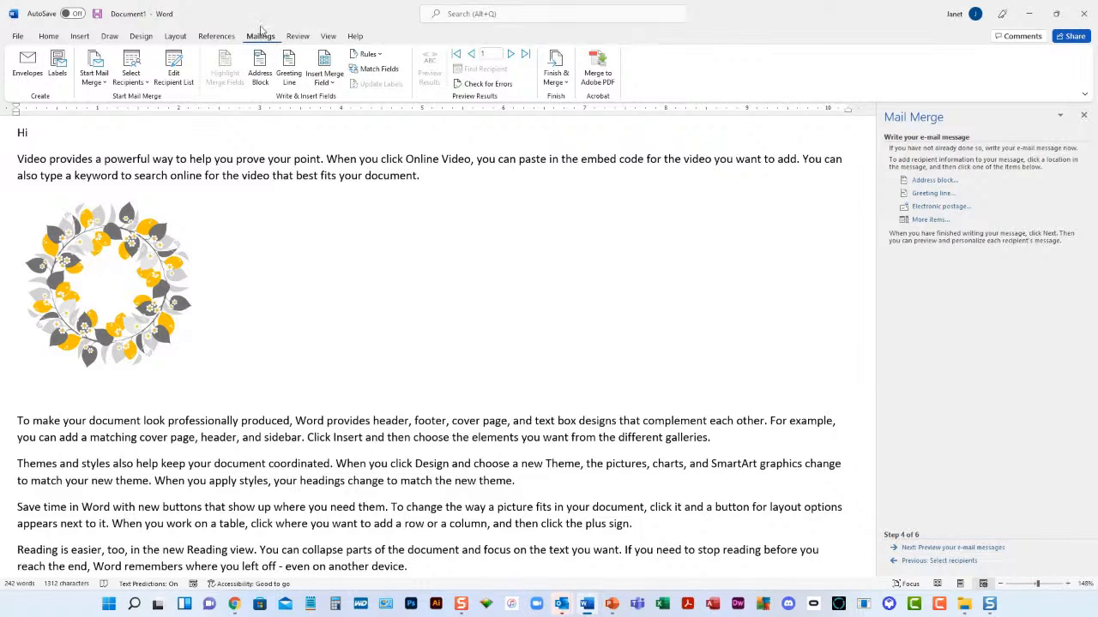
{"action": "left_click", "coordinate": [333, 83]}
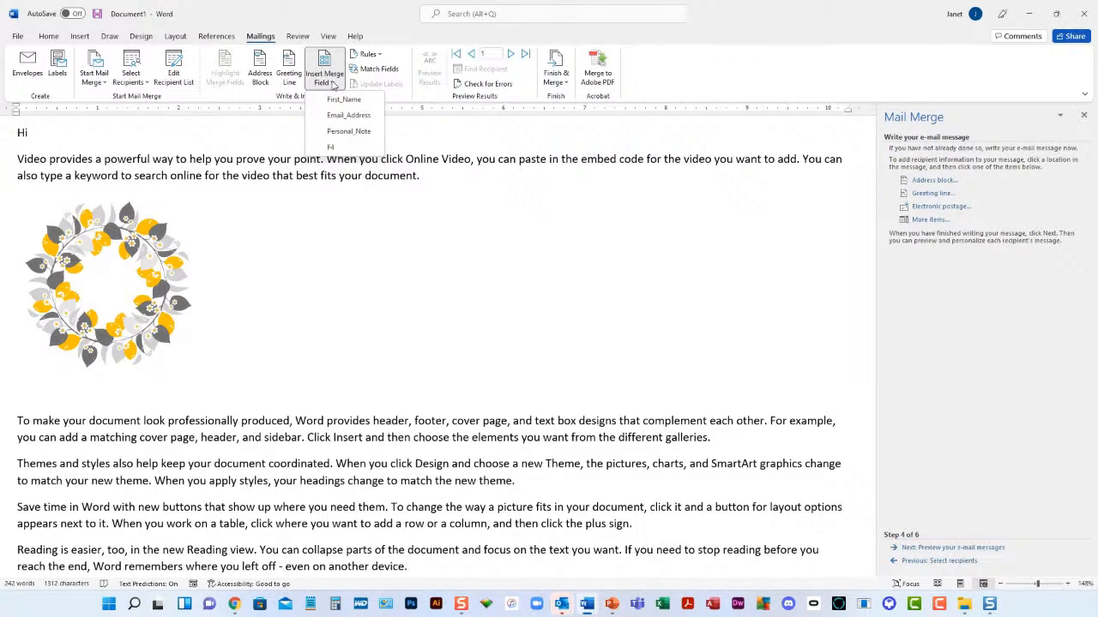
{"action": "left_click", "coordinate": [347, 102]}
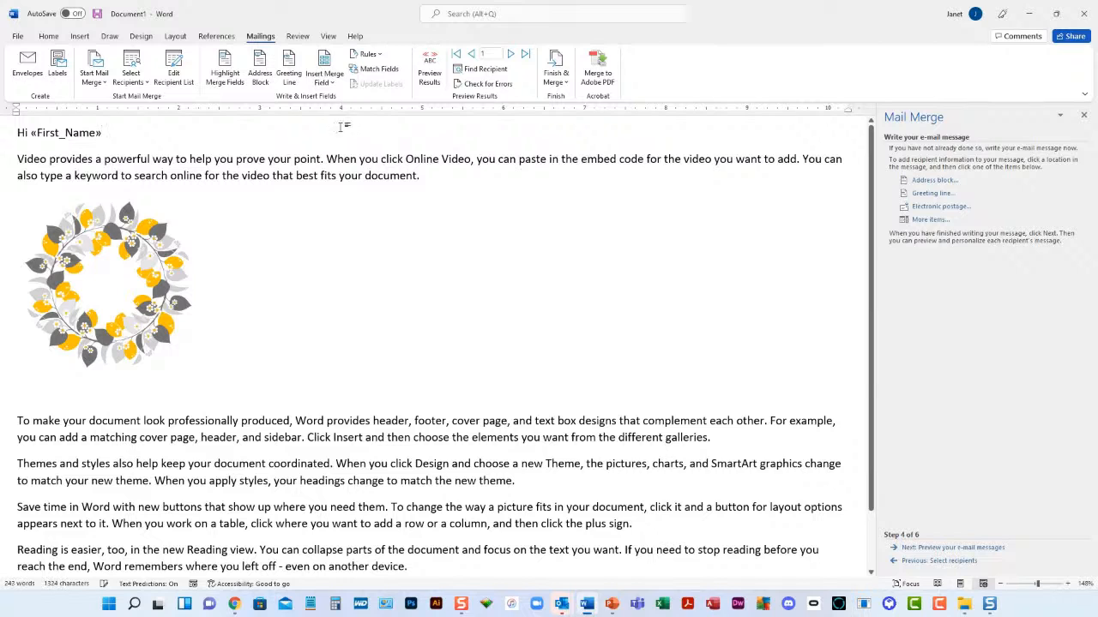
{"action": "type", "text": ","}
Step: Add a blank line above "Thanks," and insert the Personal_Note merge field there
{"action": "scroll", "coordinate": [43, 407], "scroll_direction": "down", "scroll_amount": 1}
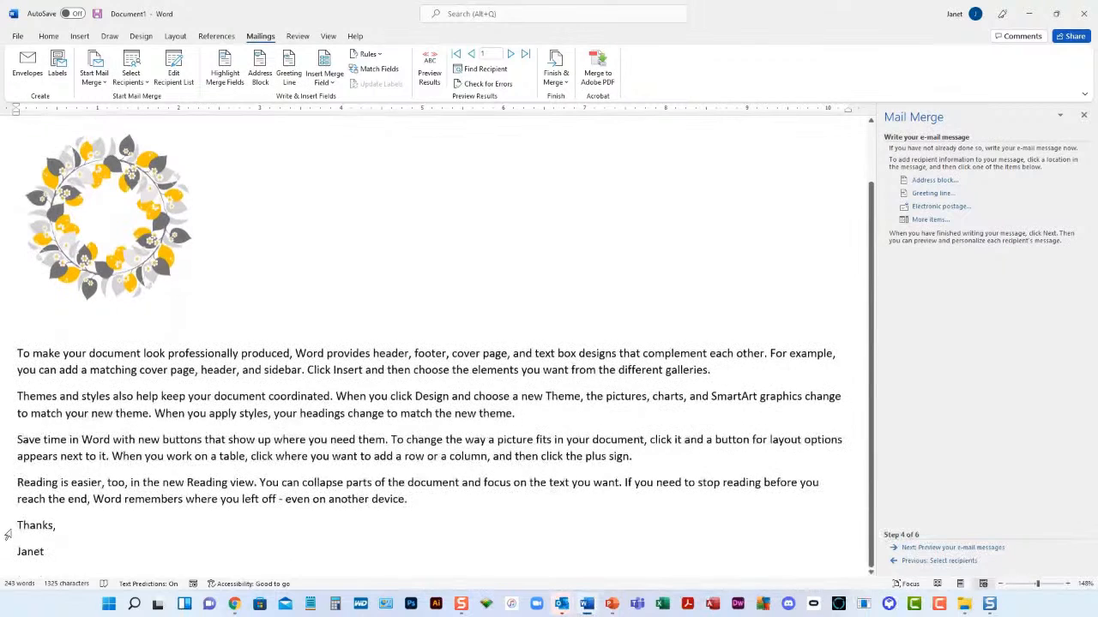
{"action": "left_click", "coordinate": [19, 523]}
{"action": "key", "text": "Return"}
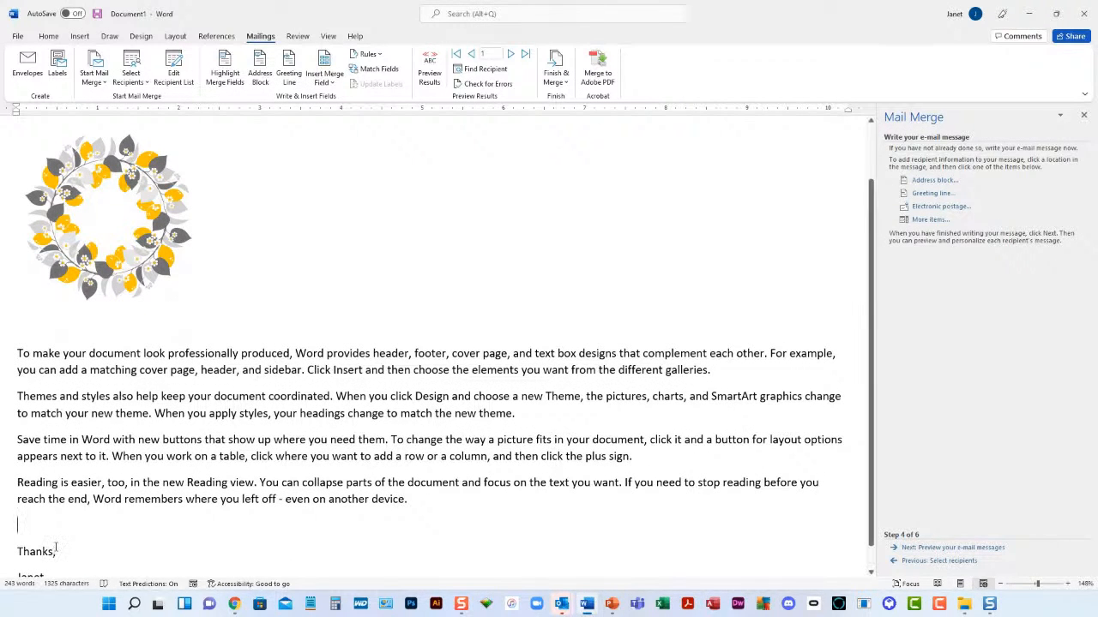
{"action": "left_click", "coordinate": [332, 84]}
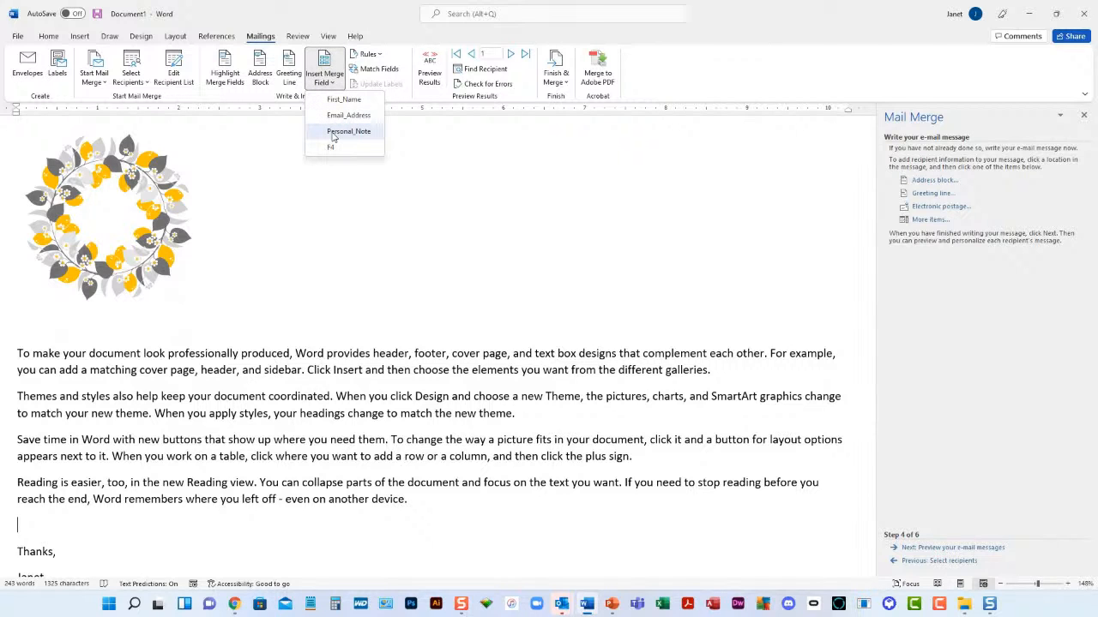
{"action": "left_click", "coordinate": [339, 131]}
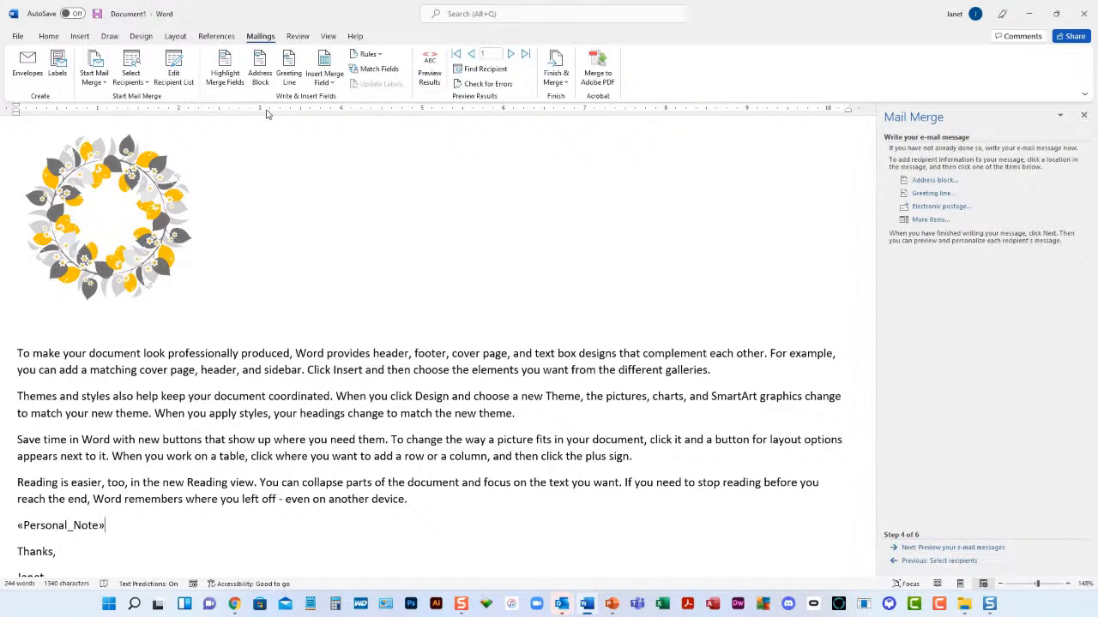
Step: Preview the merged e-mails for the first three recipients, checking each greeting and personal note
{"action": "left_click", "coordinate": [953, 549]}
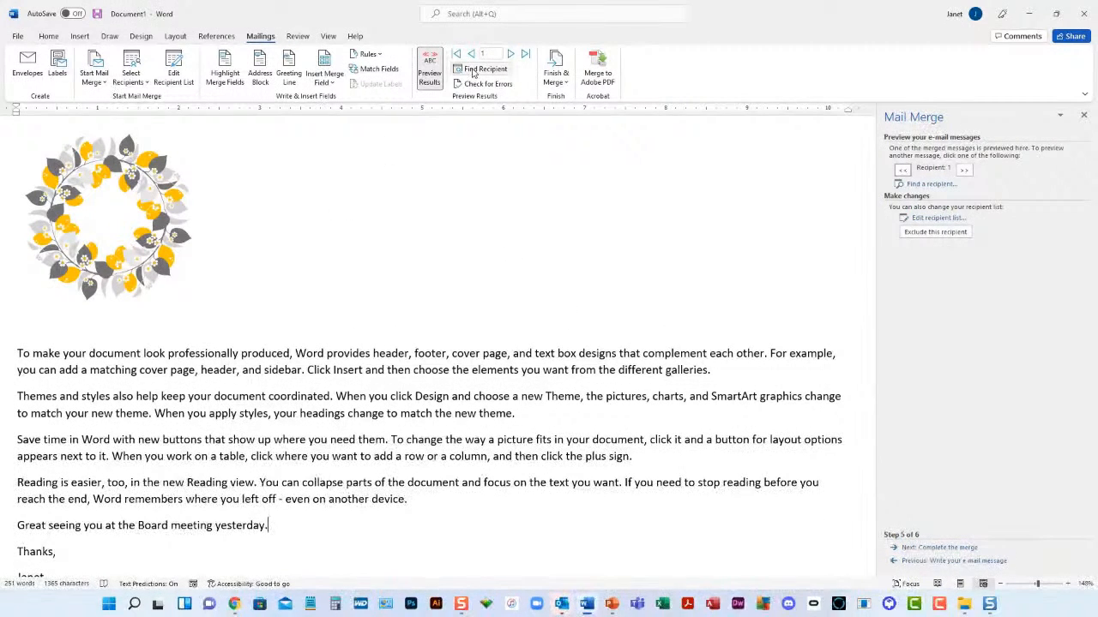
{"action": "left_click", "coordinate": [429, 77]}
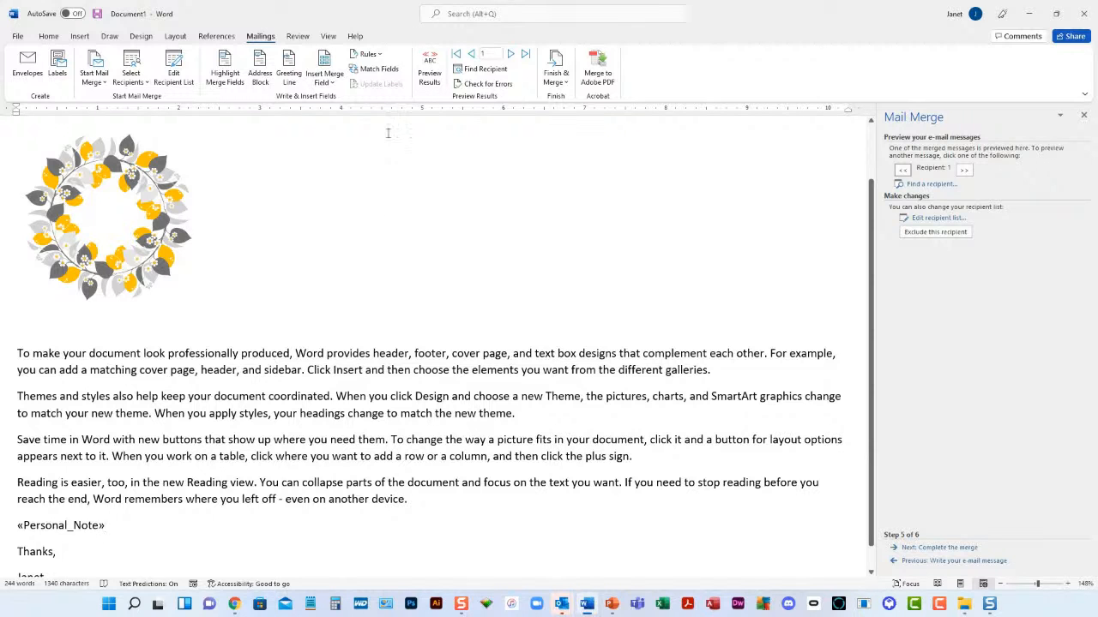
{"action": "left_click", "coordinate": [428, 74]}
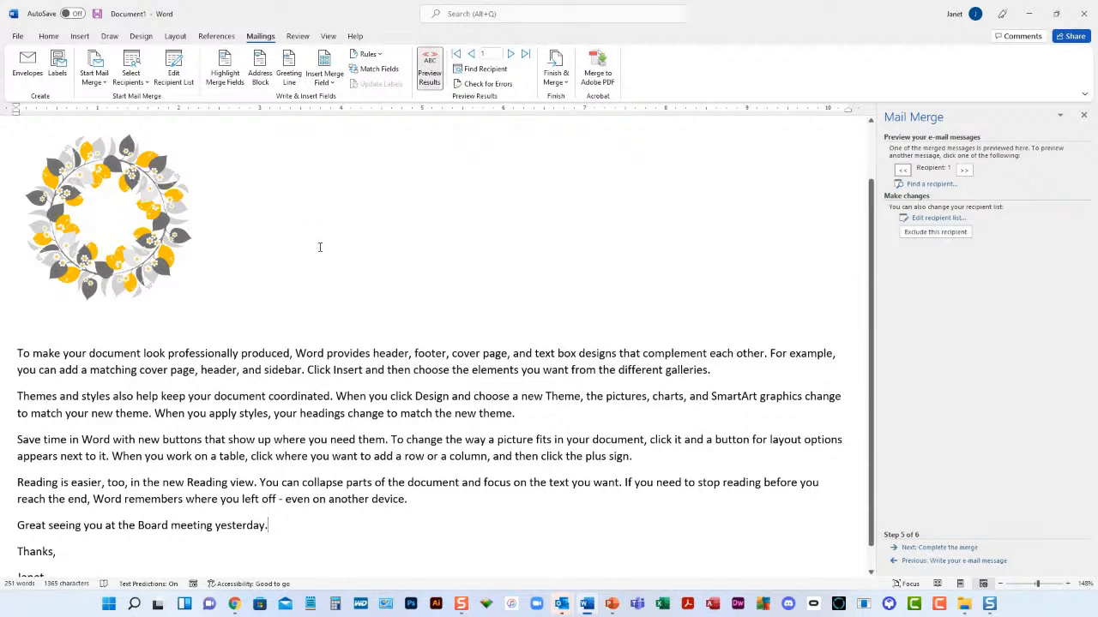
{"action": "scroll", "coordinate": [320, 247], "scroll_direction": "up", "scroll_amount": 3}
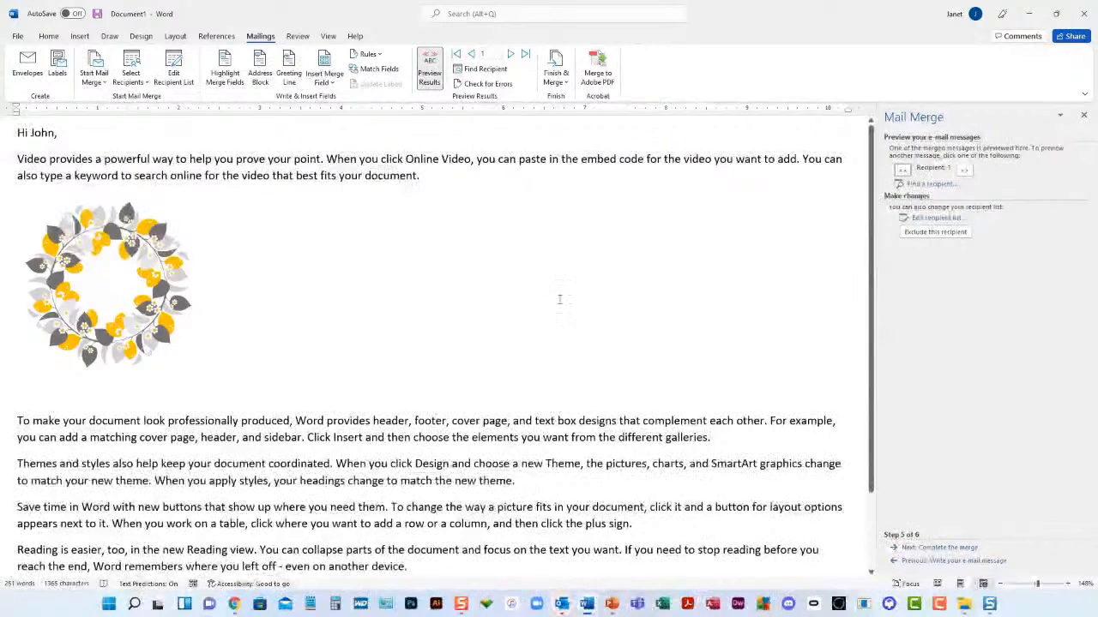
{"action": "left_click", "coordinate": [1034, 584]}
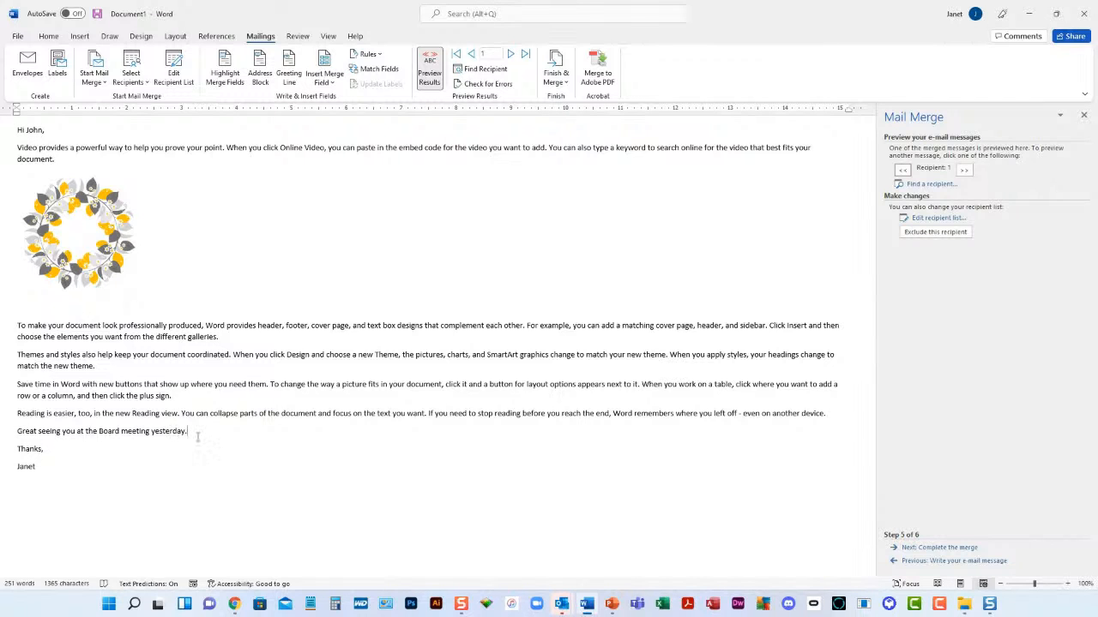
{"action": "left_click", "coordinate": [511, 54]}
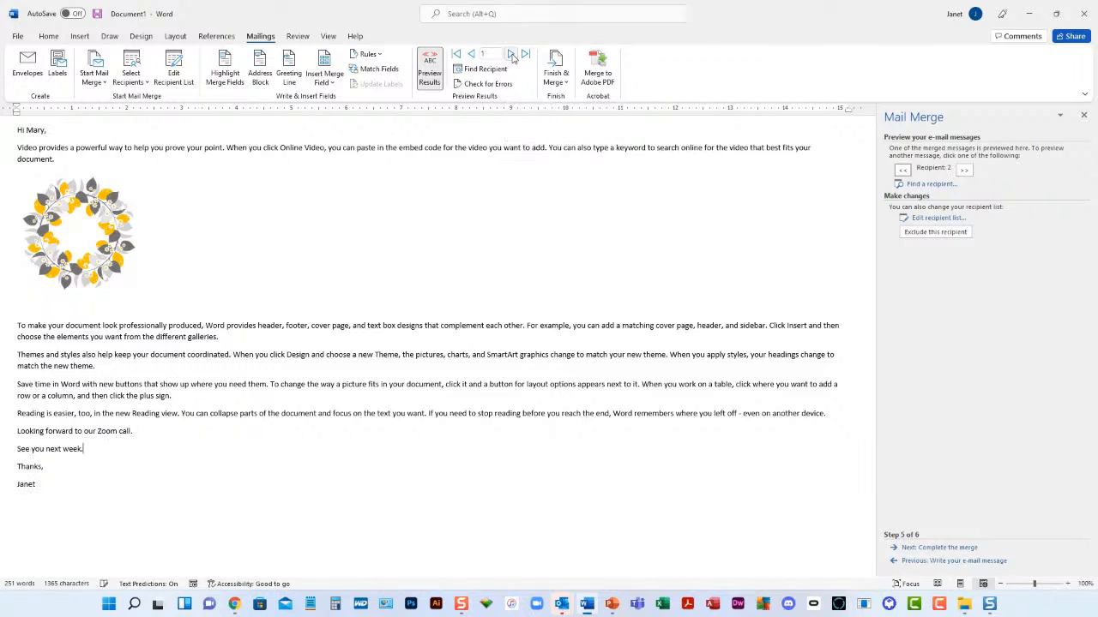
{"action": "left_click", "coordinate": [100, 452]}
{"action": "left_click", "coordinate": [510, 55]}
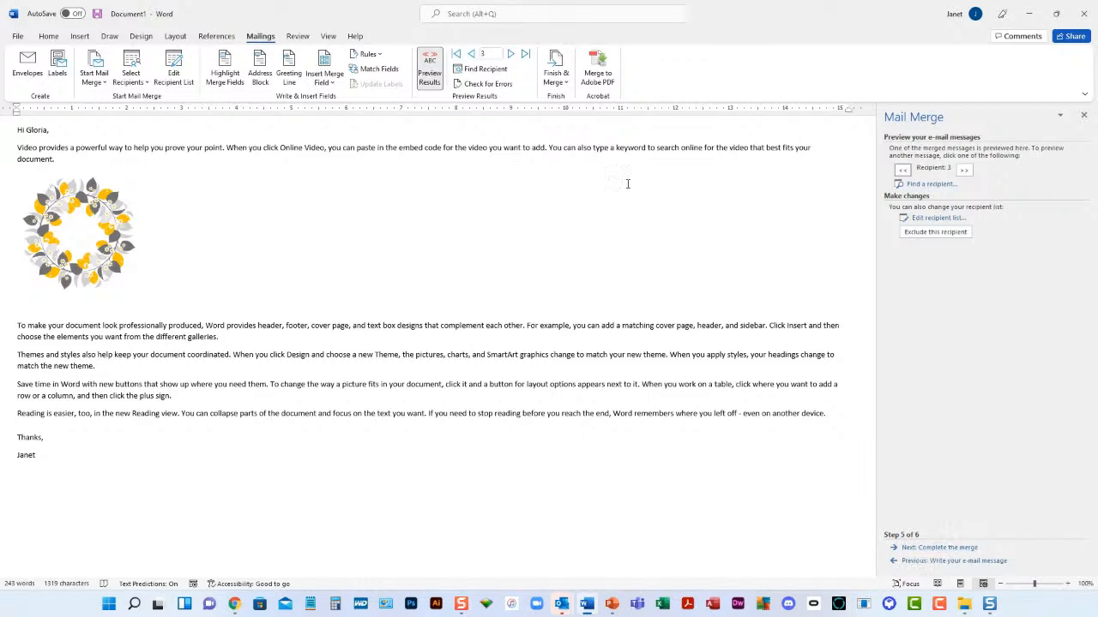
Step: Advance the Mail Merge wizard to completing the merge, and open the electronic mail settings and close them without sending
{"action": "left_click", "coordinate": [927, 549]}
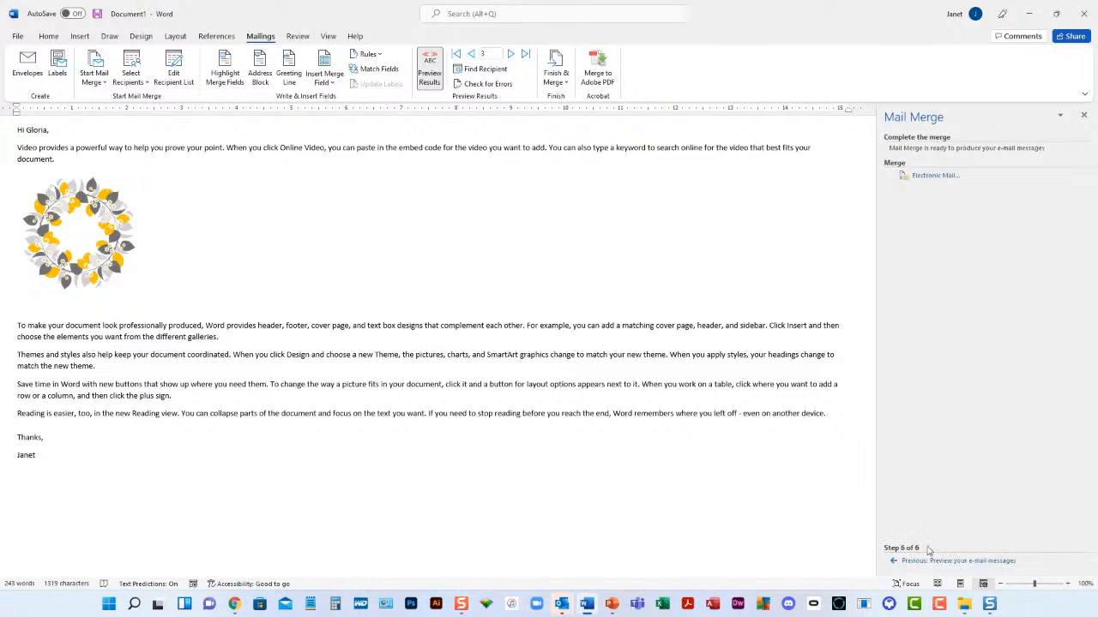
{"action": "left_click", "coordinate": [926, 177]}
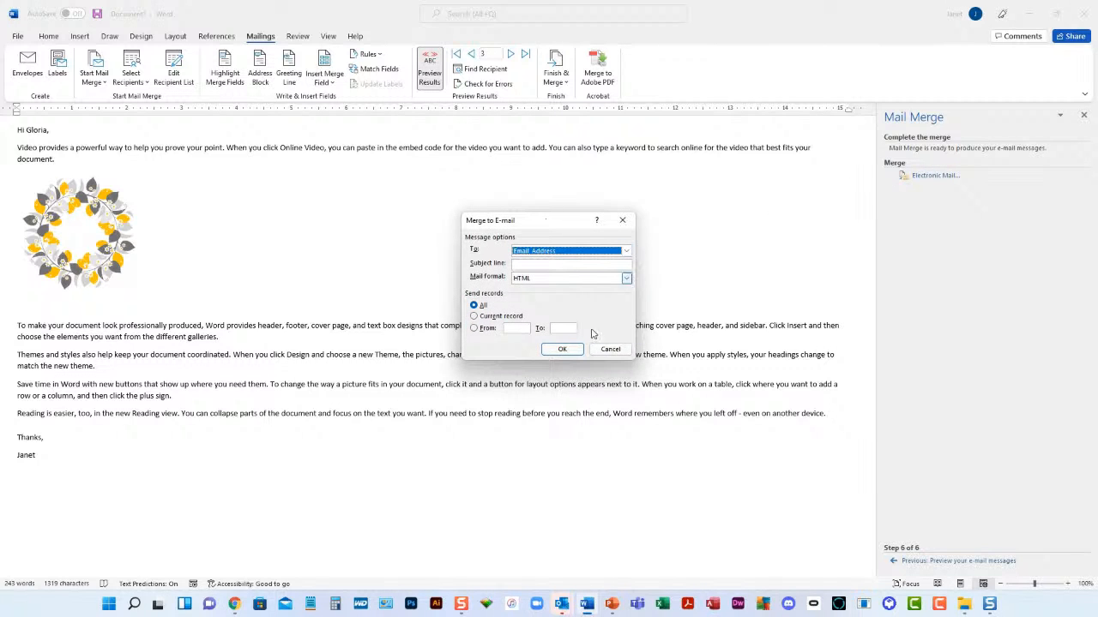
{"action": "left_click", "coordinate": [610, 350]}
Step: Open the settings for sending the merge as e-mail messages and review the merge fields offered for the To address
{"action": "left_click", "coordinate": [556, 75]}
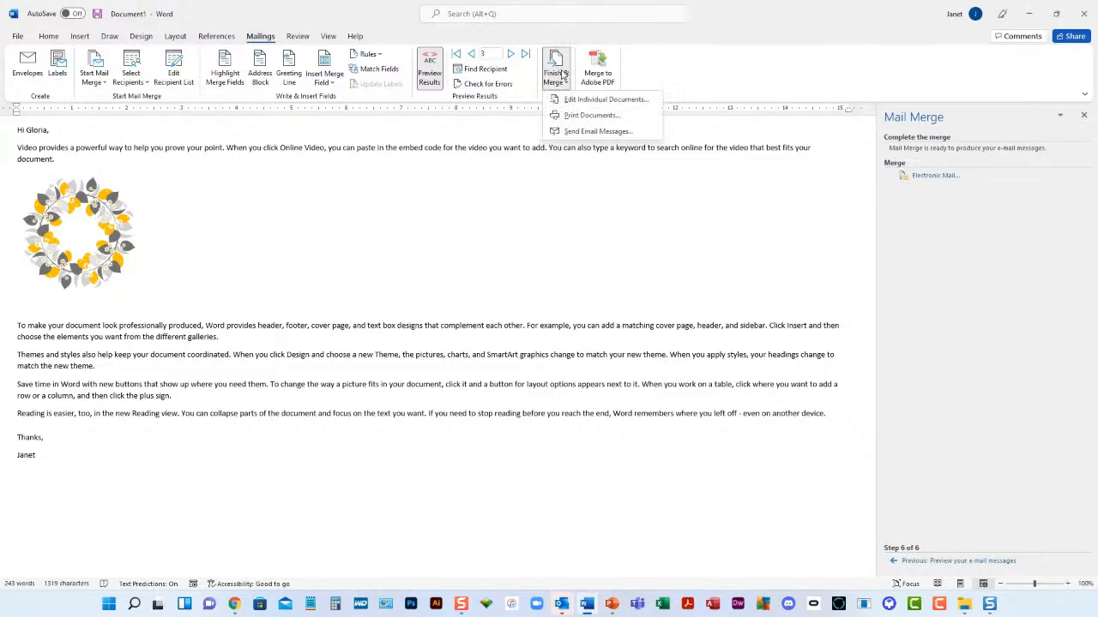
{"action": "left_click", "coordinate": [593, 136]}
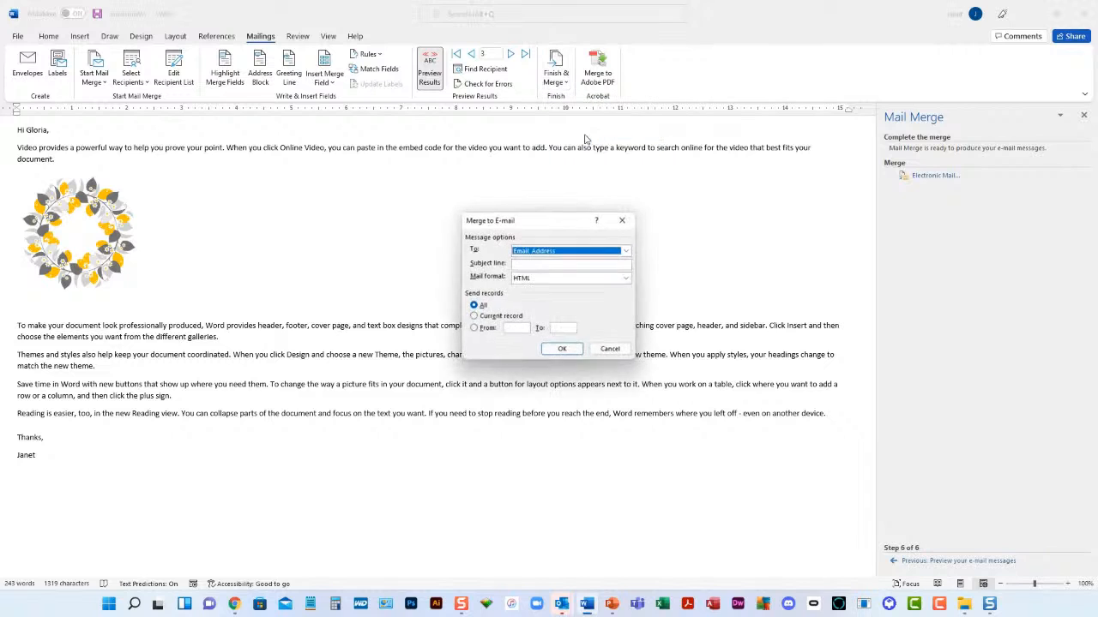
{"action": "left_click_drag", "start_coordinate": [554, 218], "coordinate": [515, 83]}
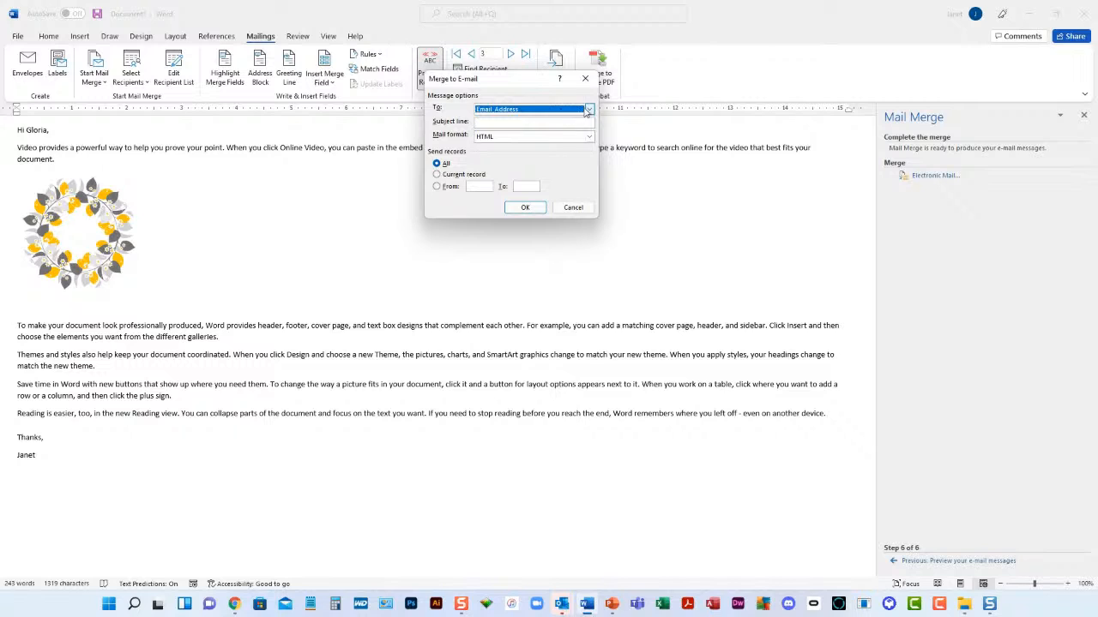
{"action": "left_click", "coordinate": [590, 110]}
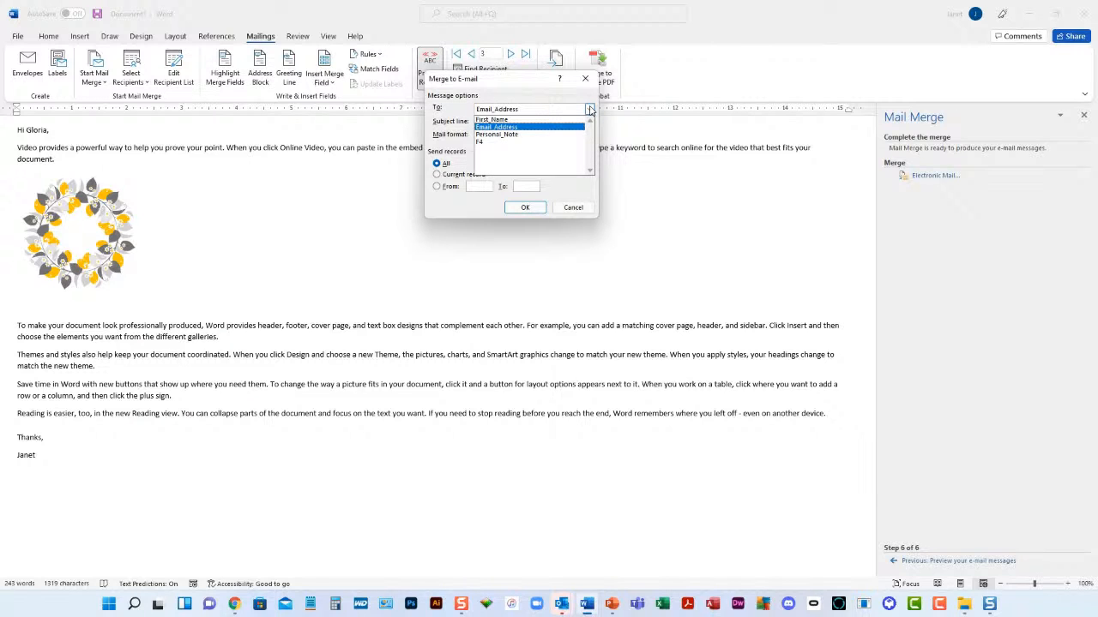
{"action": "left_click", "coordinate": [590, 110]}
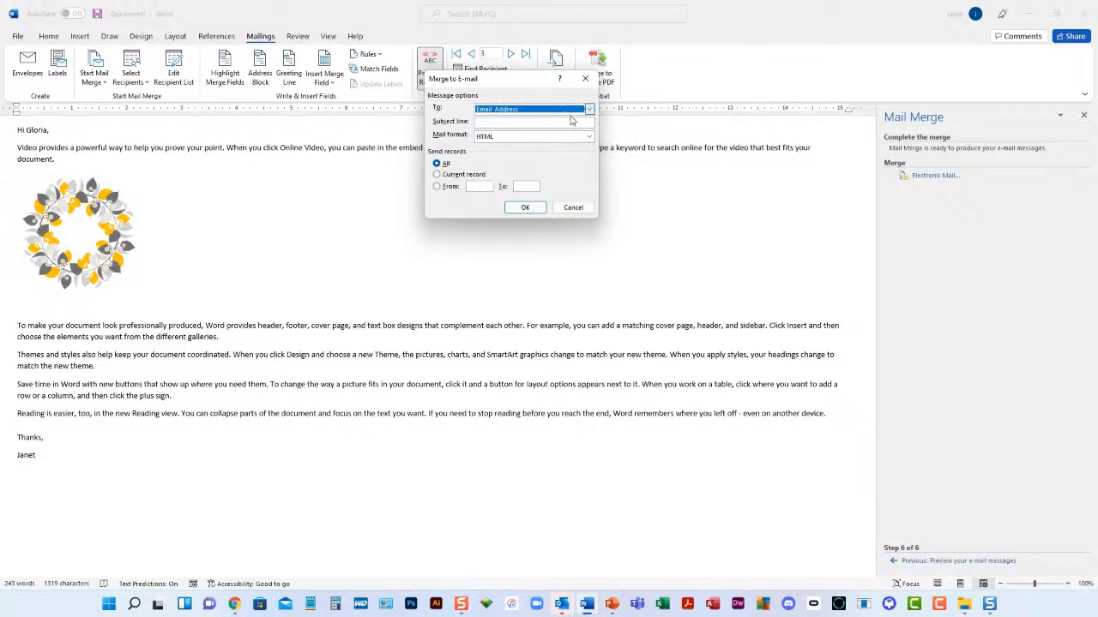
Step: Enter New Topic as the subject line and choose HTML as the mail format, closing the e-mail merge settings without sending
{"action": "left_click", "coordinate": [485, 123]}
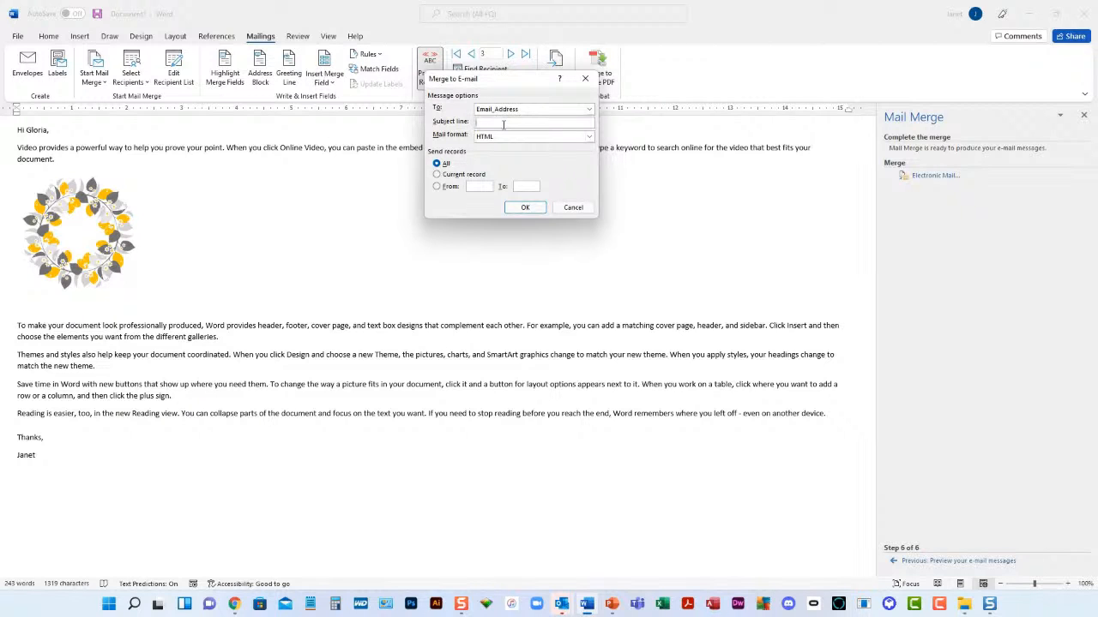
{"action": "type", "text": "New Topic"}
{"action": "left_click", "coordinate": [589, 138]}
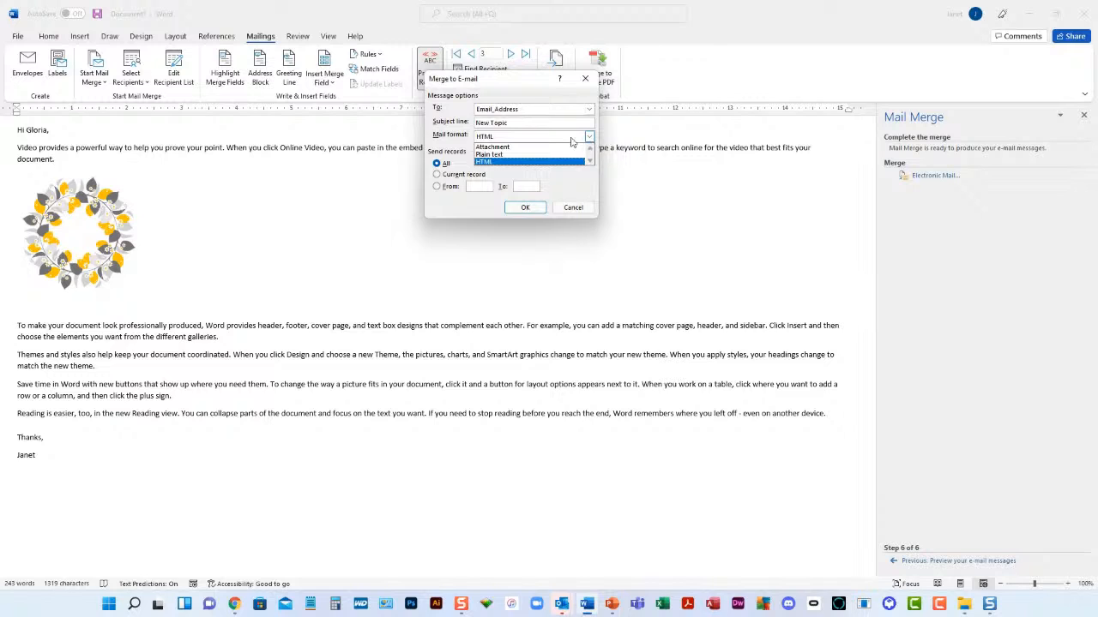
{"action": "left_click", "coordinate": [507, 169]}
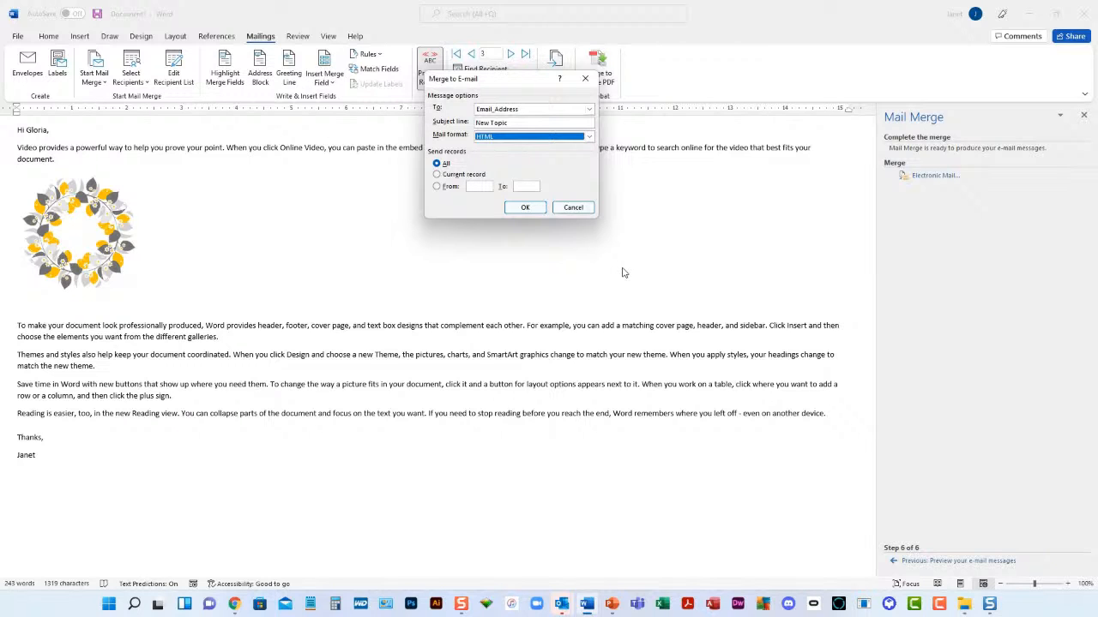
{"action": "left_click", "coordinate": [573, 208]}
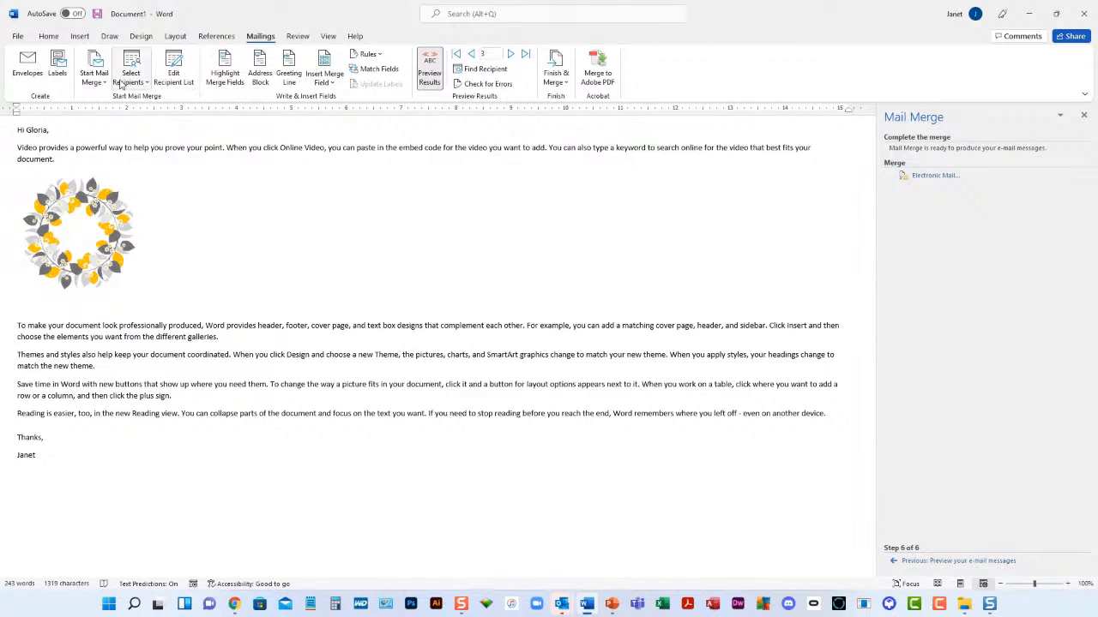
Step: Open a blank new address list from the recipient options, look over its columns and close it without adding entries
{"action": "left_click", "coordinate": [134, 86]}
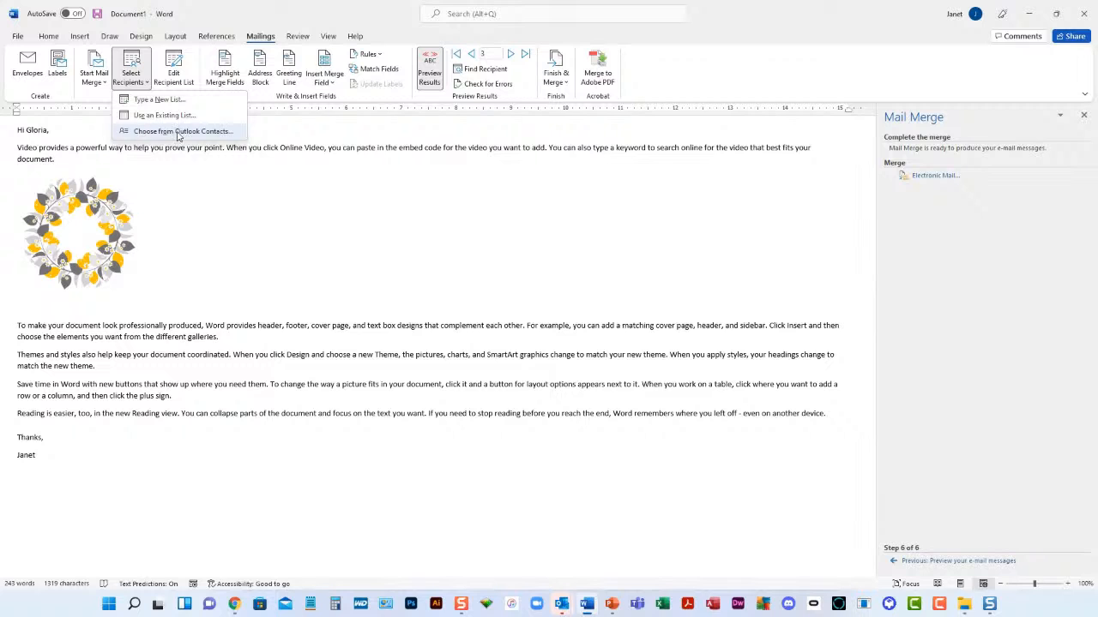
{"action": "left_click", "coordinate": [144, 100]}
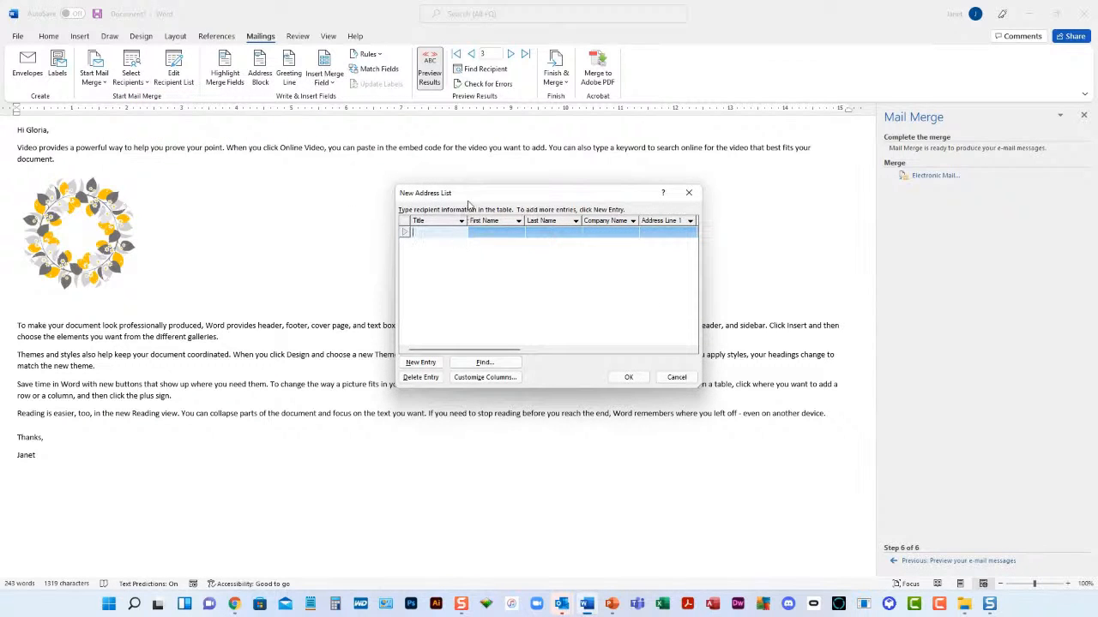
{"action": "left_click_drag", "start_coordinate": [467, 199], "coordinate": [433, 130]}
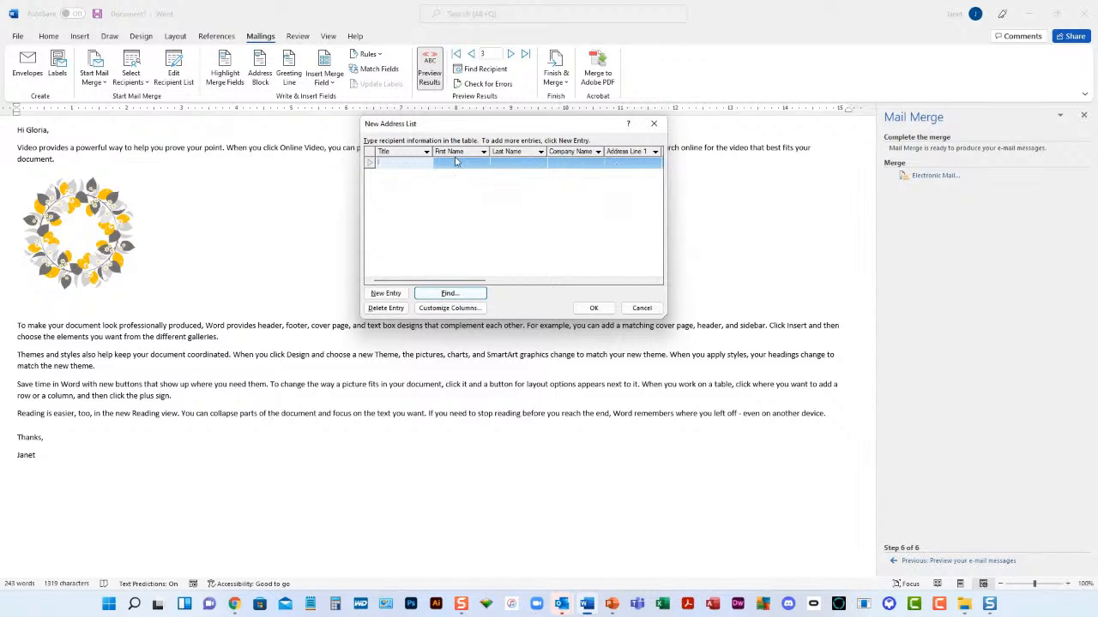
{"action": "left_click", "coordinate": [641, 308]}
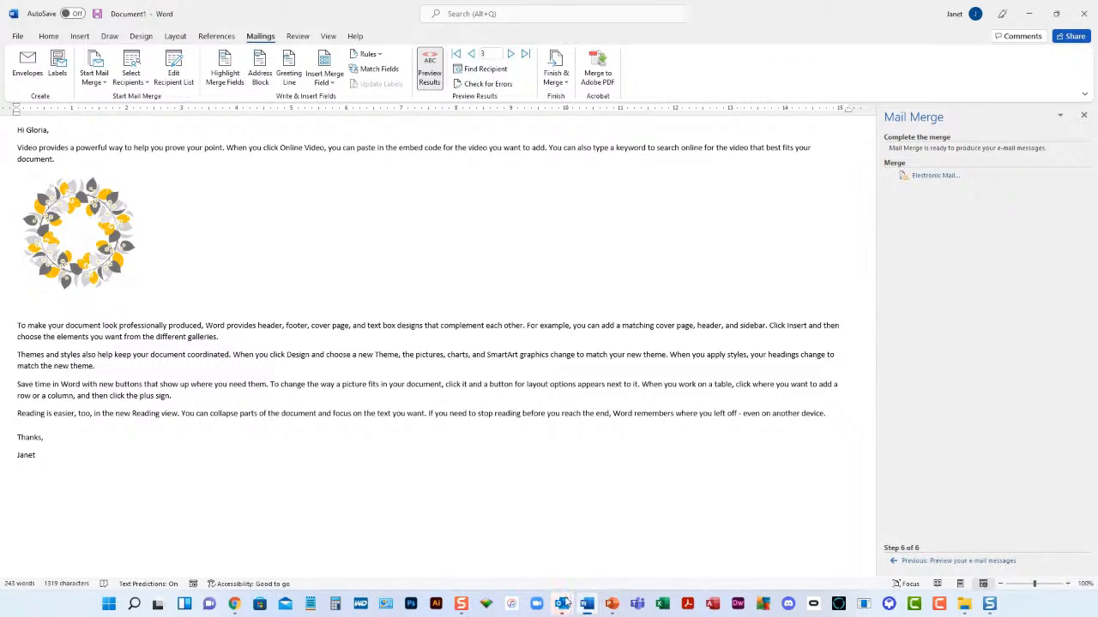
Step: Switch to the Word Classes page in Chrome and look through the class series from Word Essentials to Macros
{"action": "mouse_move", "coordinate": [235, 605]}
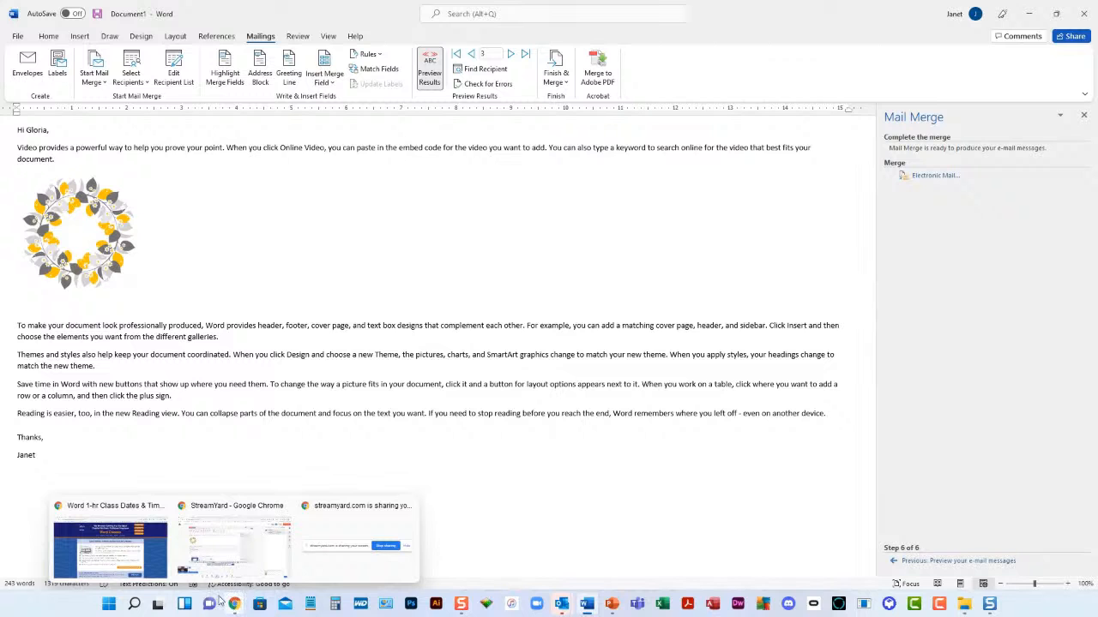
{"action": "left_click", "coordinate": [162, 553]}
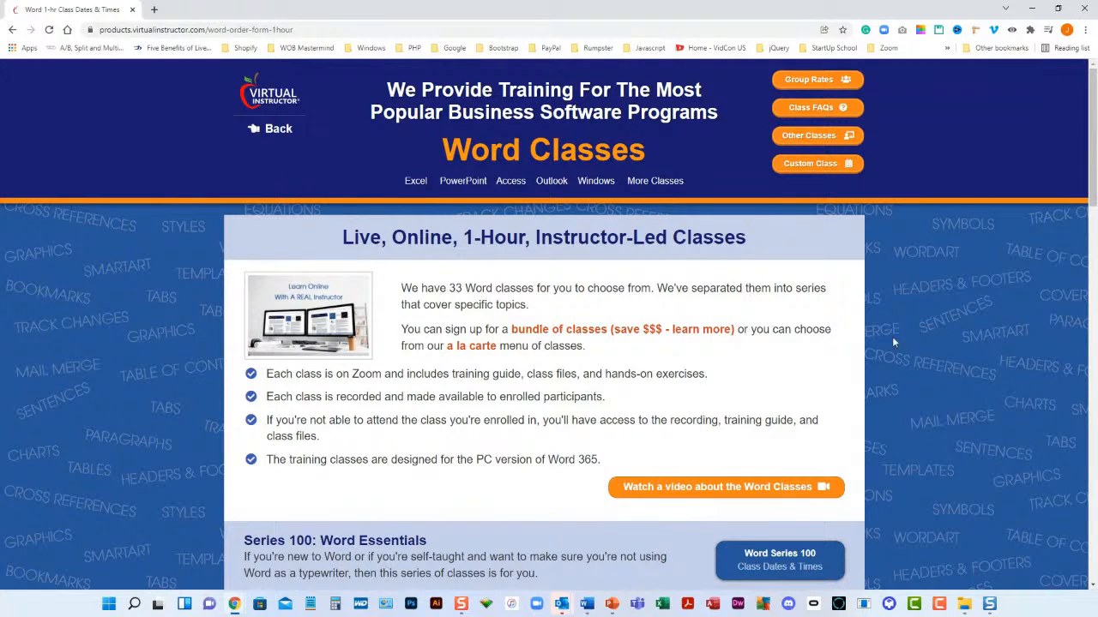
{"action": "scroll", "coordinate": [871, 379], "scroll_direction": "down", "scroll_amount": 2}
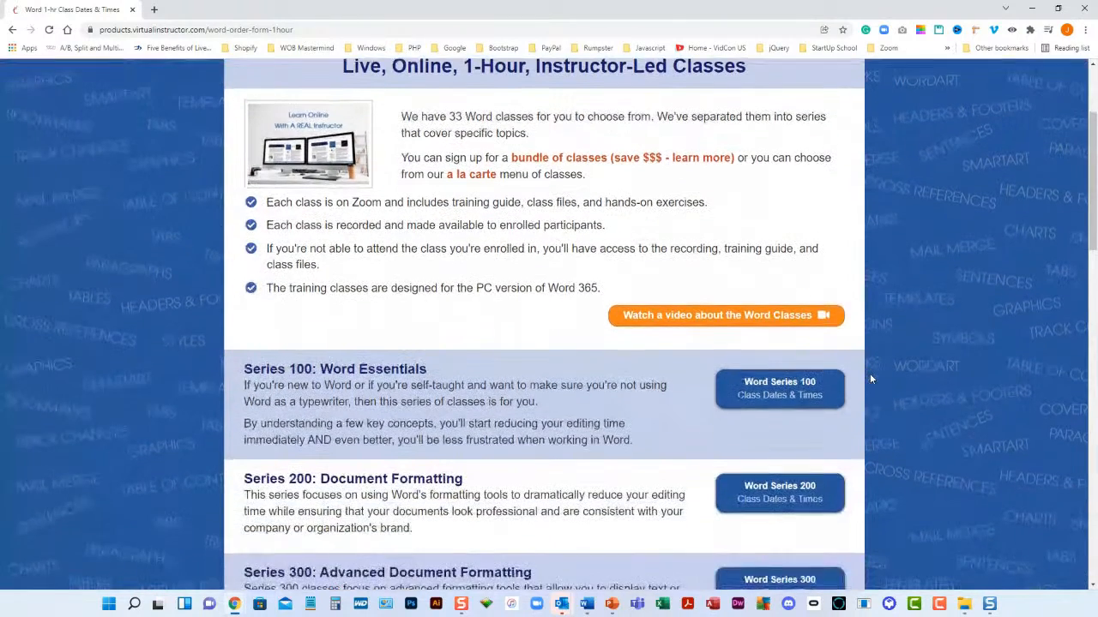
{"action": "scroll", "coordinate": [871, 379], "scroll_direction": "down", "scroll_amount": 2}
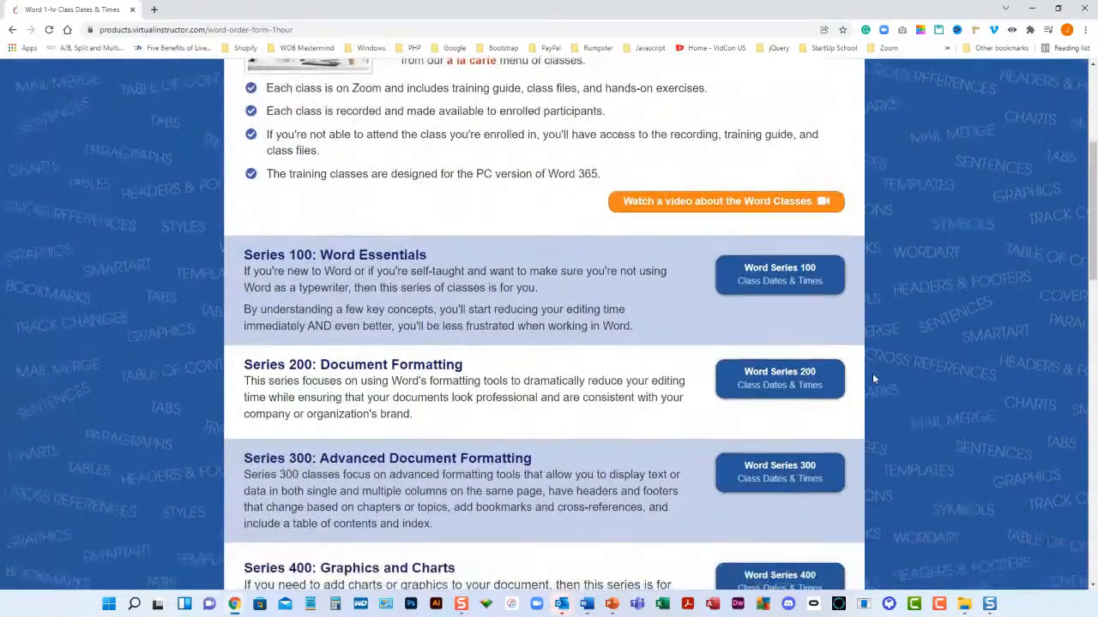
{"action": "scroll", "coordinate": [872, 379], "scroll_direction": "down", "scroll_amount": 1}
{"action": "scroll", "coordinate": [873, 379], "scroll_direction": "down", "scroll_amount": 2}
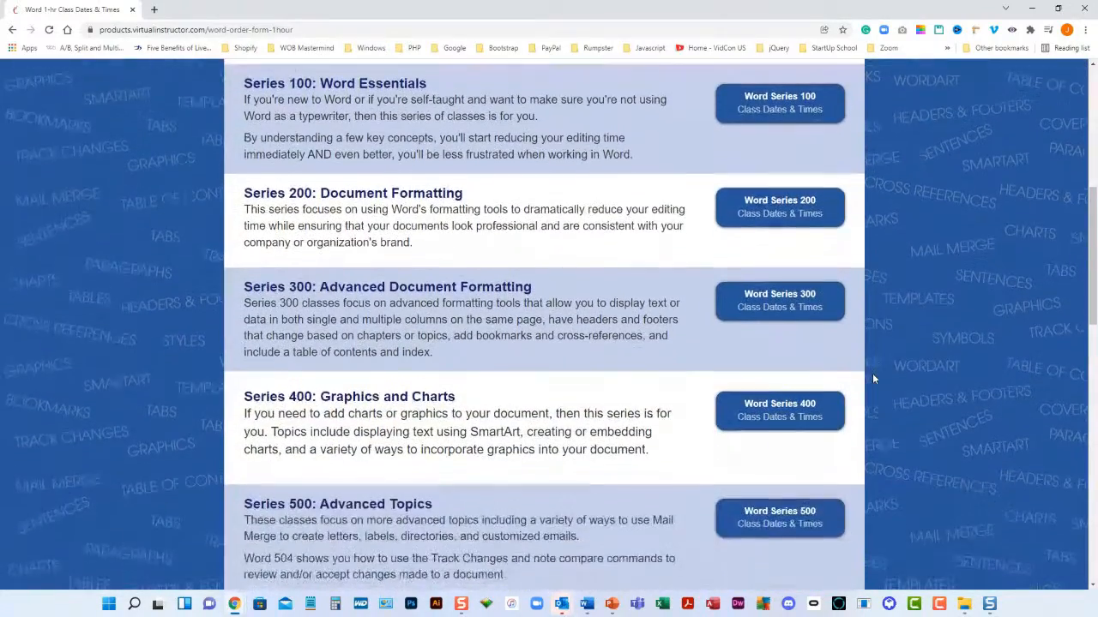
{"action": "scroll", "coordinate": [873, 379], "scroll_direction": "down", "scroll_amount": 2}
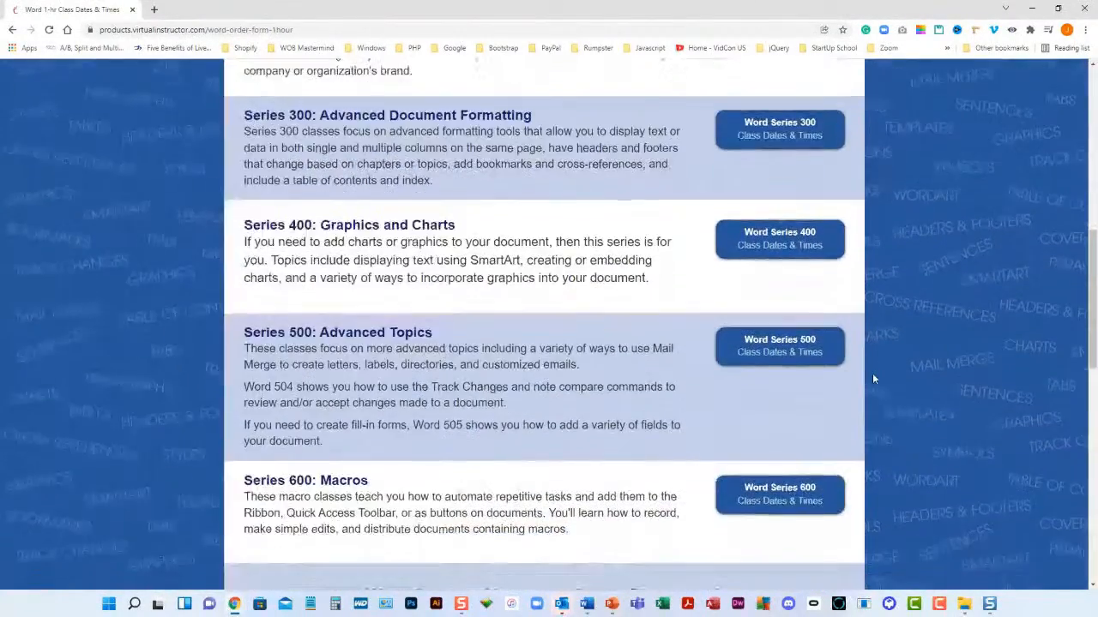
{"action": "scroll", "coordinate": [873, 379], "scroll_direction": "down", "scroll_amount": 2}
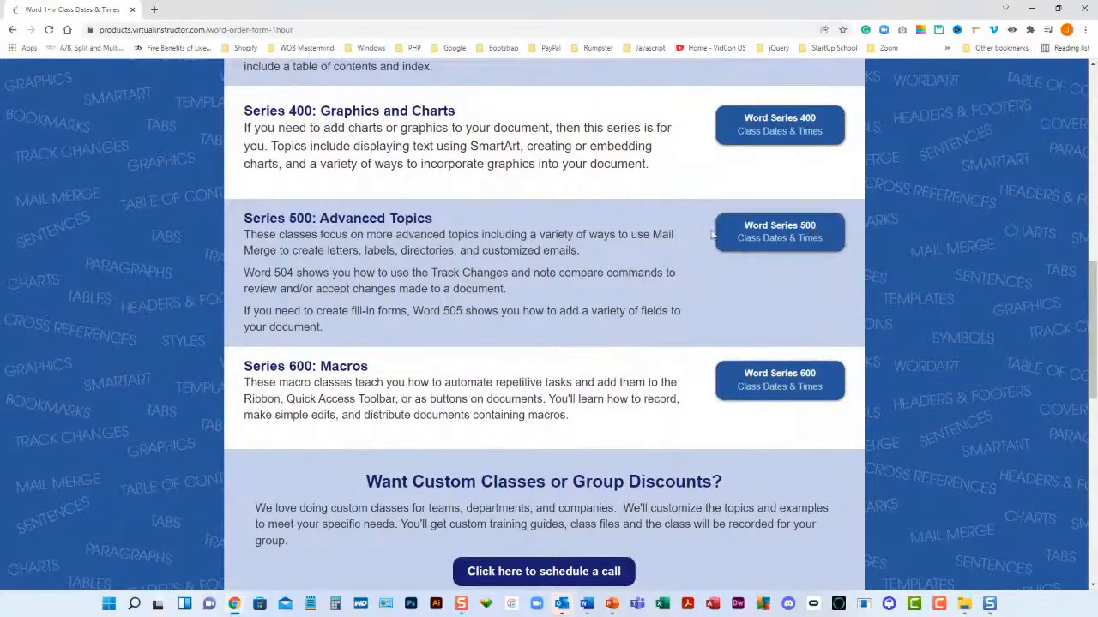
Step: Show the Word Series 500 class dates and times and review the February and March bundle specials
{"action": "left_click", "coordinate": [774, 236]}
{"action": "scroll", "coordinate": [909, 288], "scroll_direction": "down", "scroll_amount": 2}
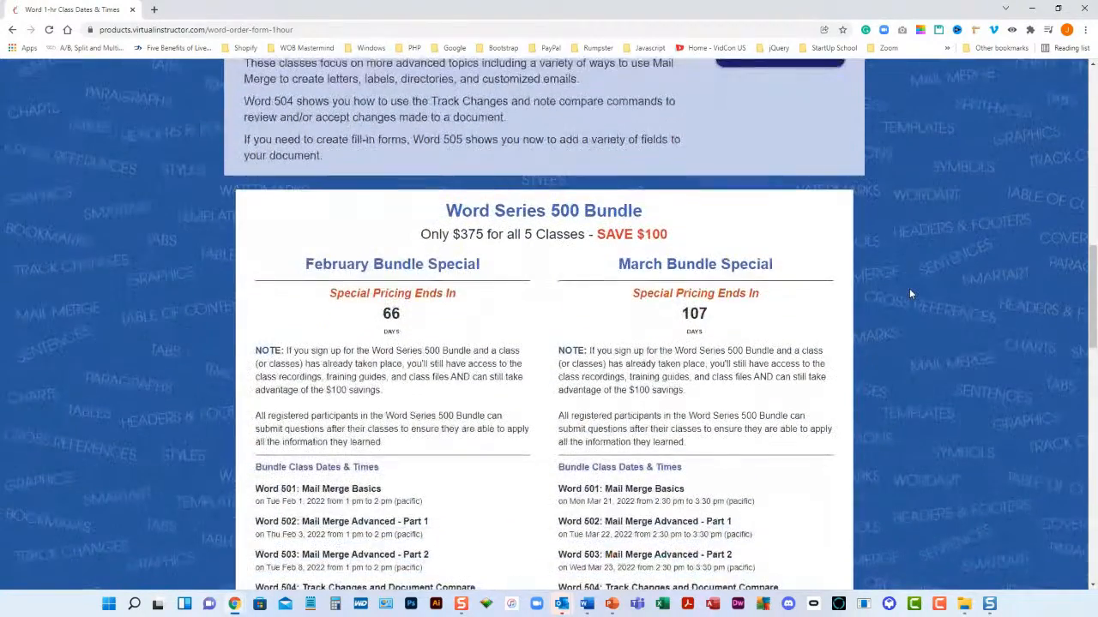
{"action": "scroll", "coordinate": [910, 294], "scroll_direction": "down", "scroll_amount": 2}
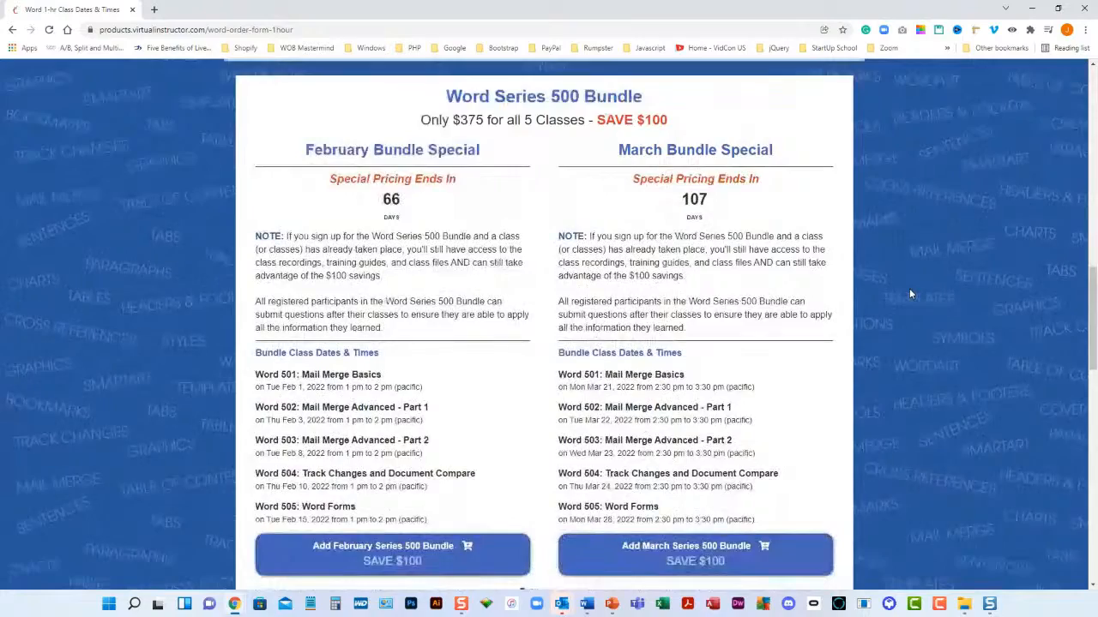
{"action": "scroll", "coordinate": [909, 288], "scroll_direction": "down", "scroll_amount": 1}
{"action": "scroll", "coordinate": [909, 286], "scroll_direction": "up", "scroll_amount": 1}
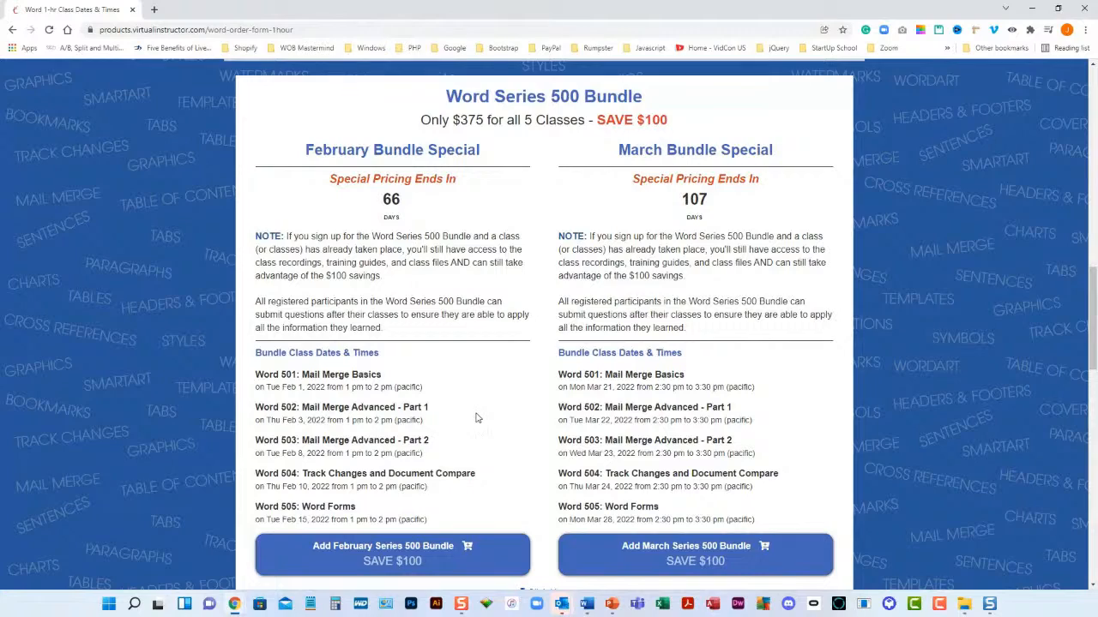
{"action": "scroll", "coordinate": [774, 384], "scroll_direction": "down", "scroll_amount": 2}
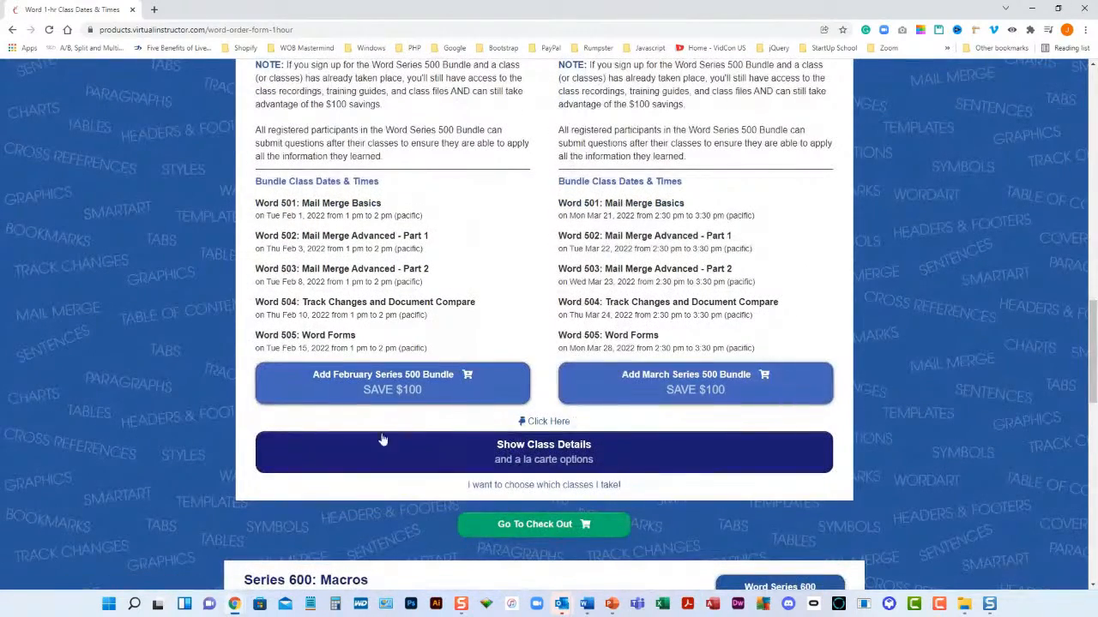
Step: Show the Series 500 class details and a la carte options, and review the Word 501 and 502 mail merge classes
{"action": "left_click", "coordinate": [546, 454]}
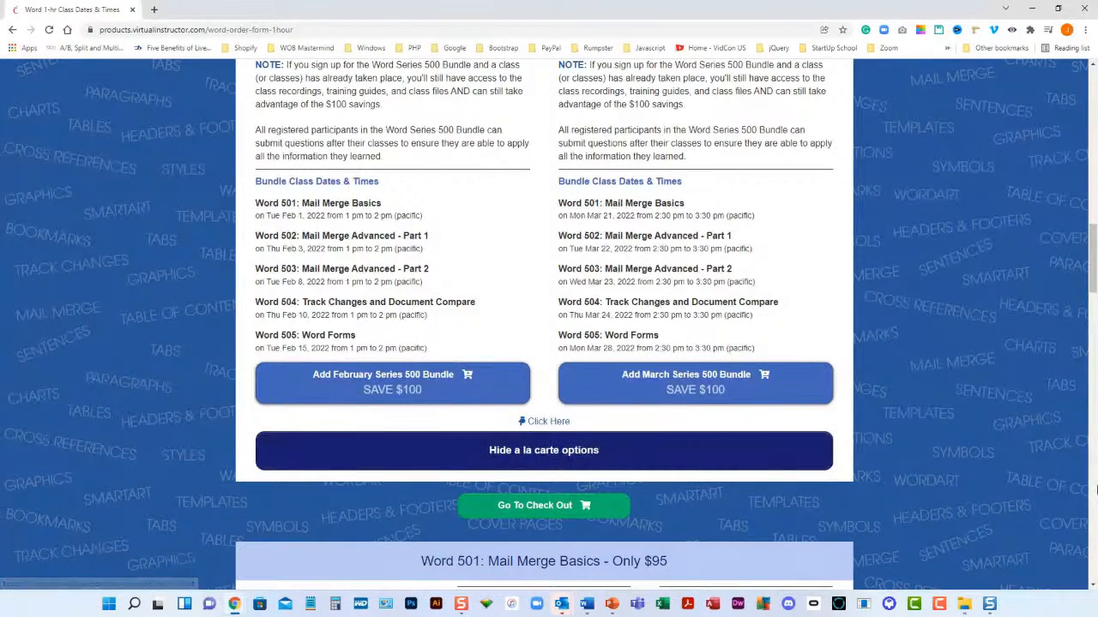
{"action": "scroll", "coordinate": [995, 387], "scroll_direction": "down", "scroll_amount": 5}
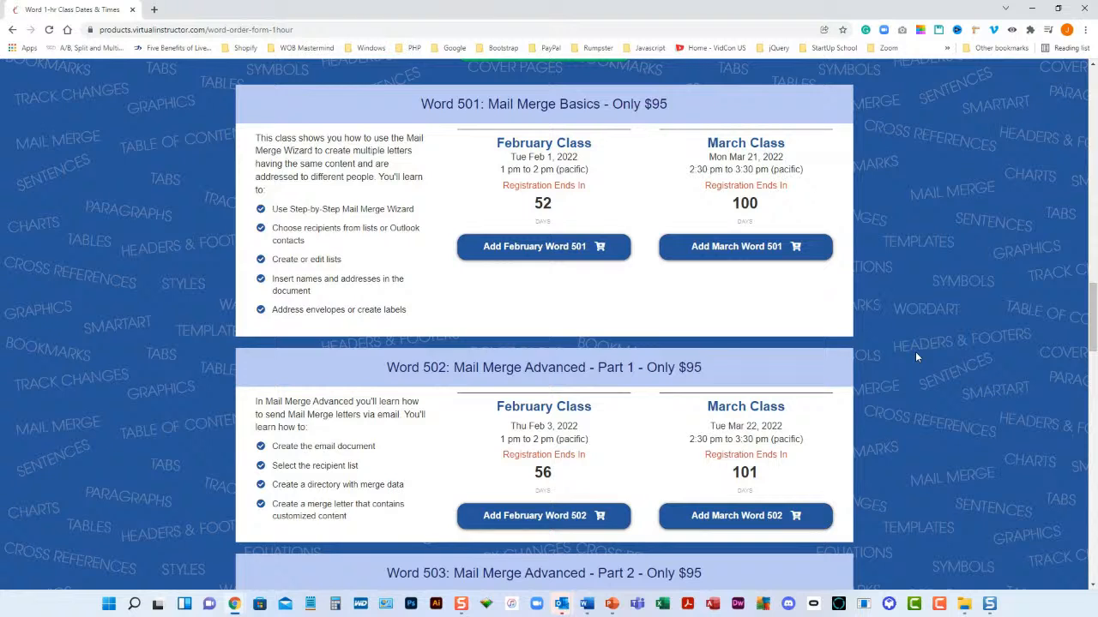
{"action": "scroll", "coordinate": [916, 356], "scroll_direction": "up", "scroll_amount": 2}
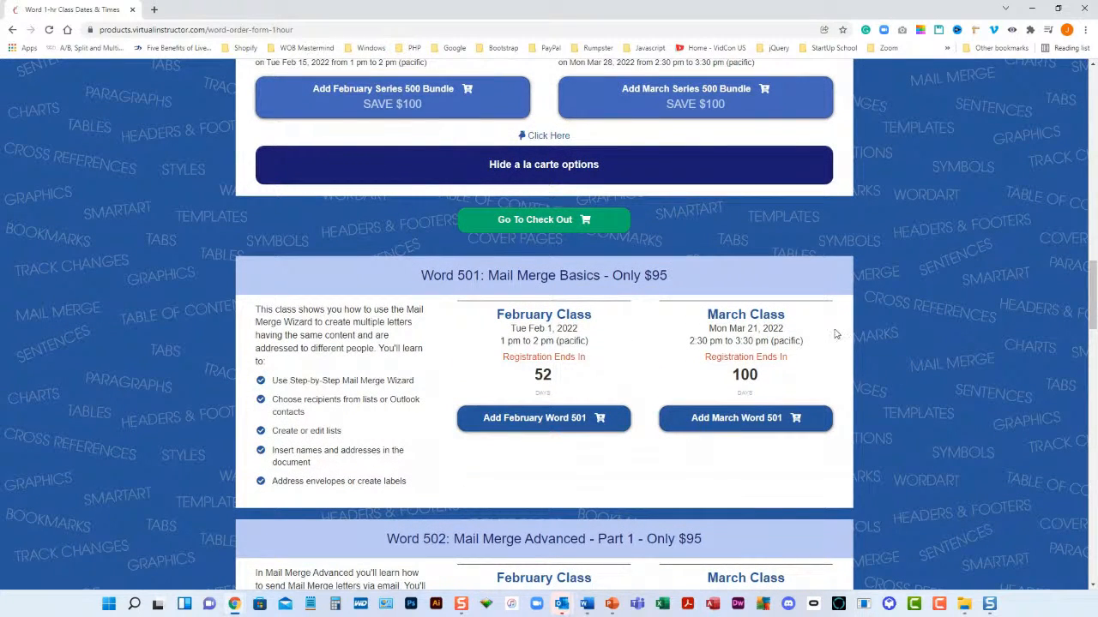
Step: Switch to the Monday Live presentation in PowerPoint and start the slide show from the current Tips For The Week Calendar slide
{"action": "left_click", "coordinate": [612, 604]}
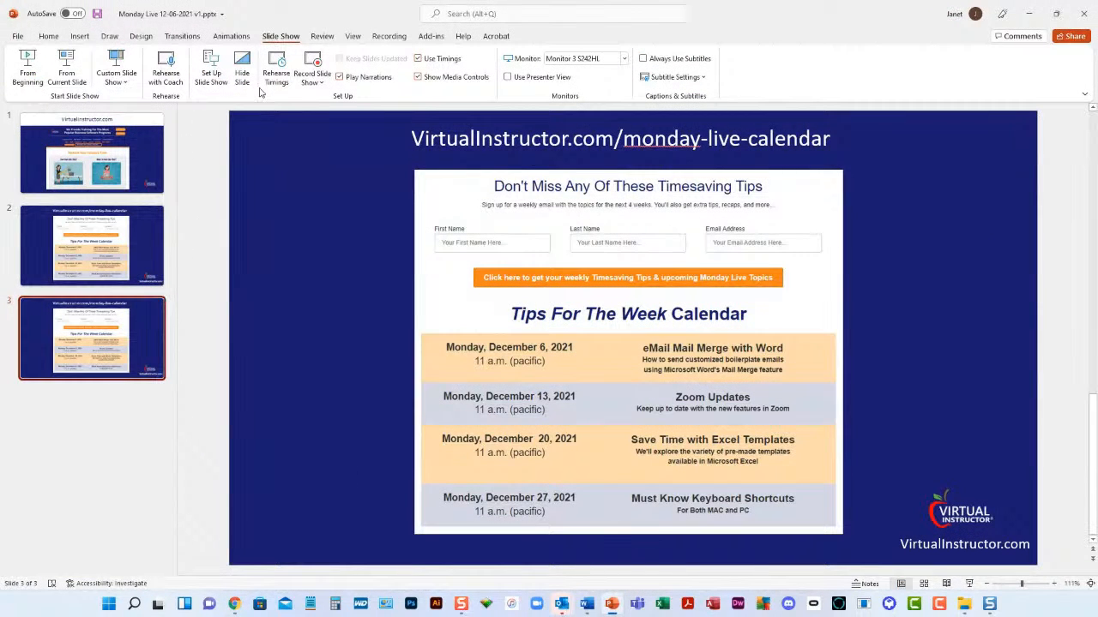
{"action": "left_click", "coordinate": [62, 73]}
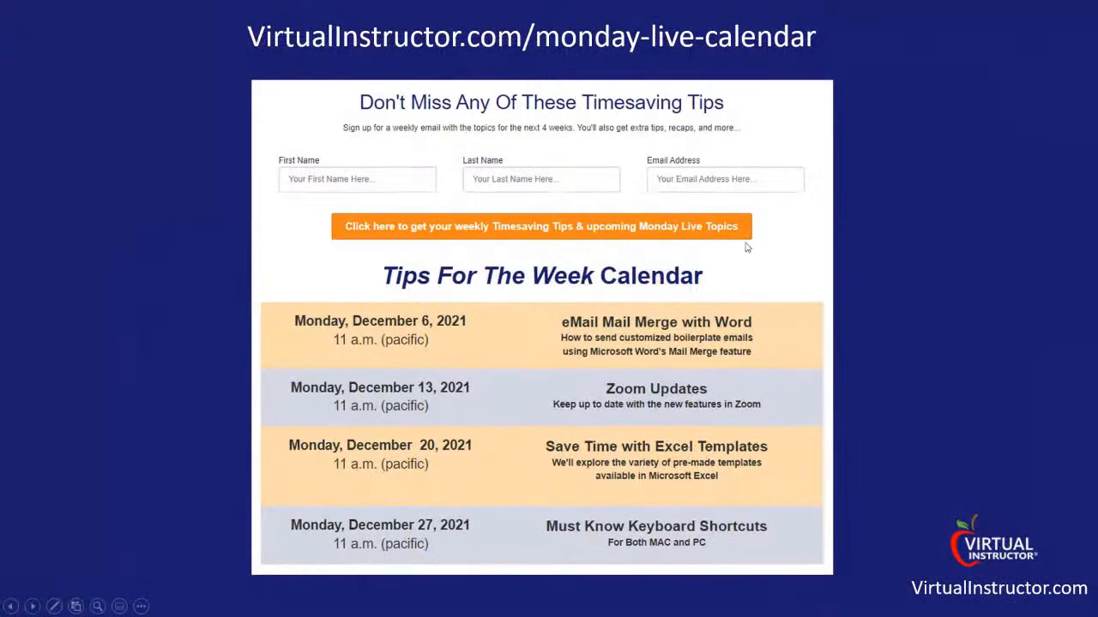